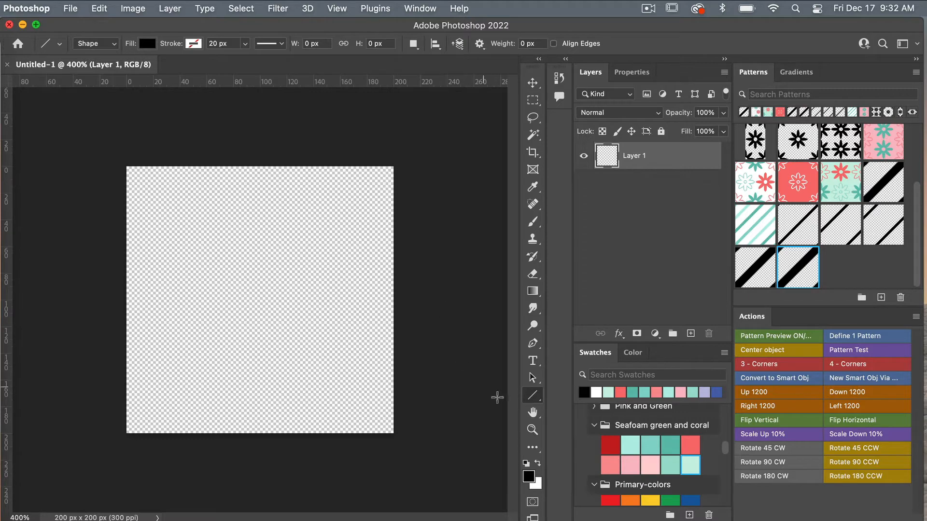
Draw Line 1 with the Line Tool, diagonally from the canvas's bottom-left to top-right corner.
{"action": "right_click", "coordinate": [534, 396]}
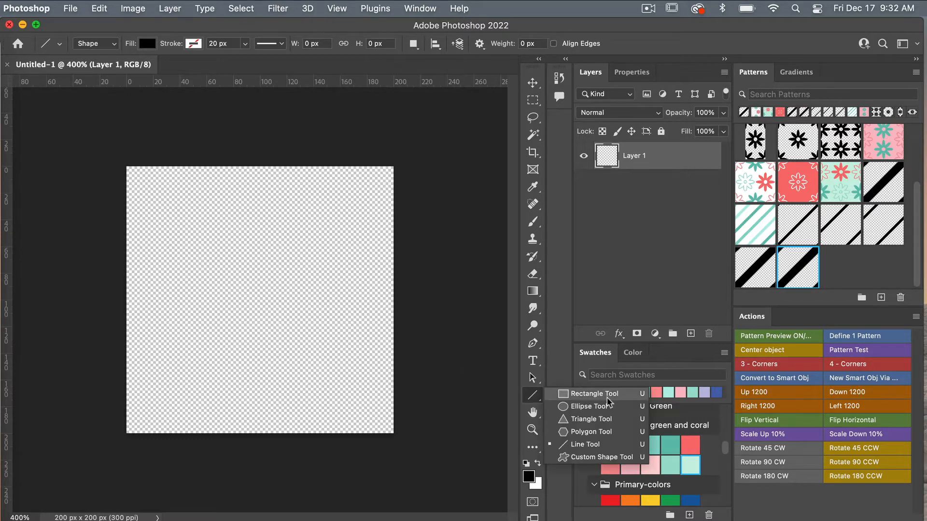
{"action": "left_click", "coordinate": [608, 449]}
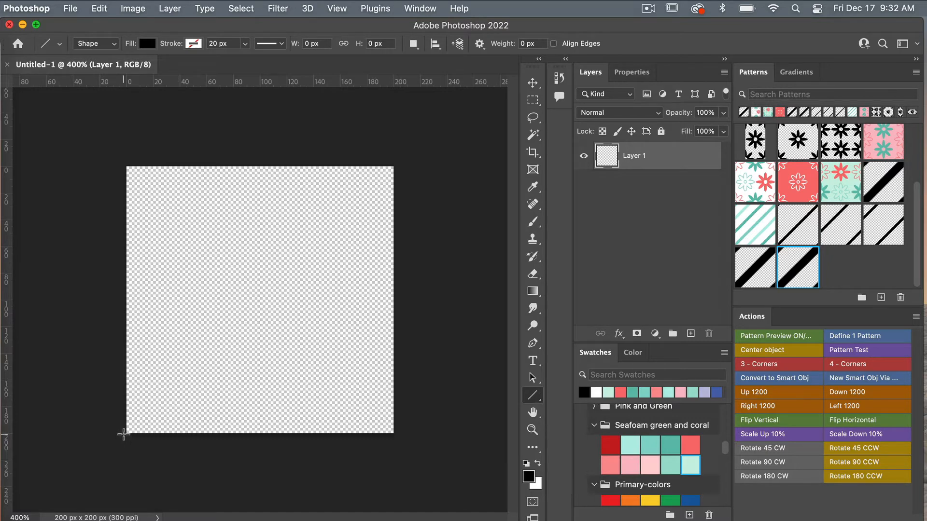
{"action": "left_click_drag", "start_coordinate": [124, 434], "coordinate": [395, 163]}
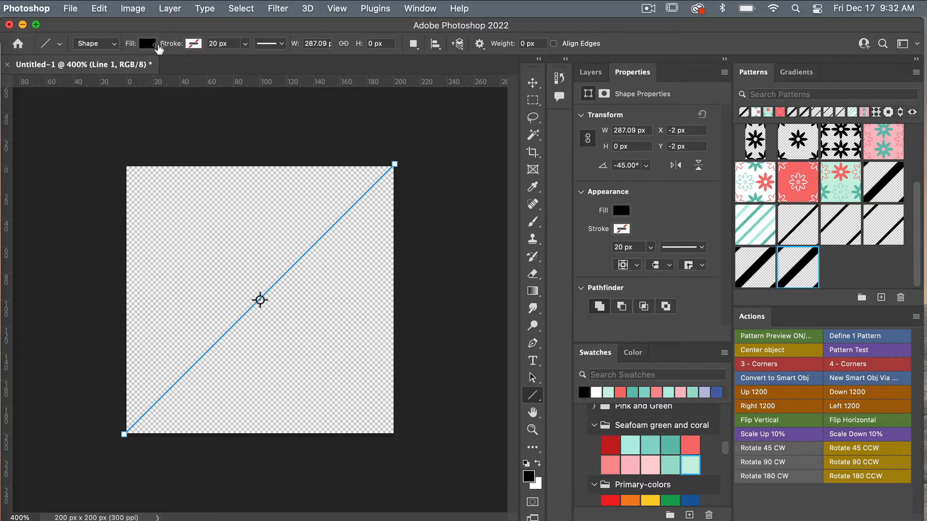
Set Line 1 to no fill with a black 40 px stroke.
{"action": "left_click", "coordinate": [147, 44]}
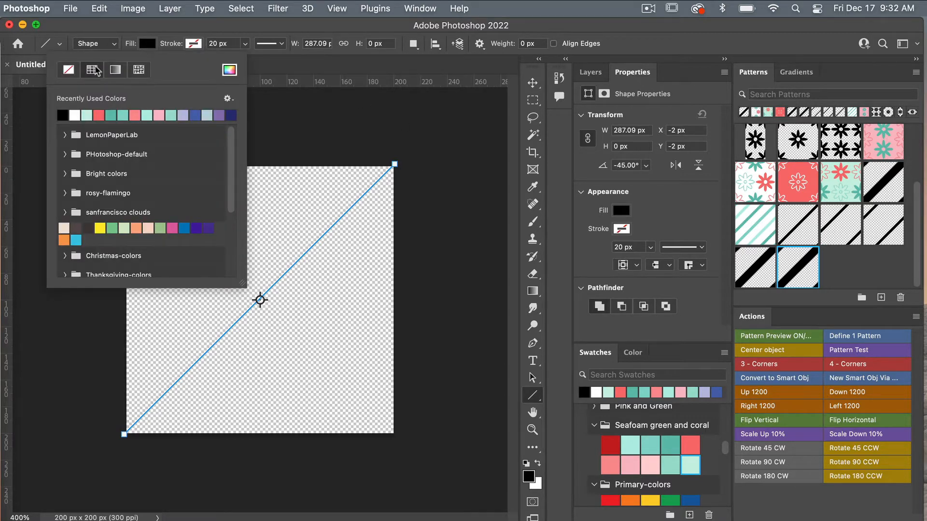
{"action": "left_click", "coordinate": [68, 69]}
{"action": "left_click", "coordinate": [191, 44]}
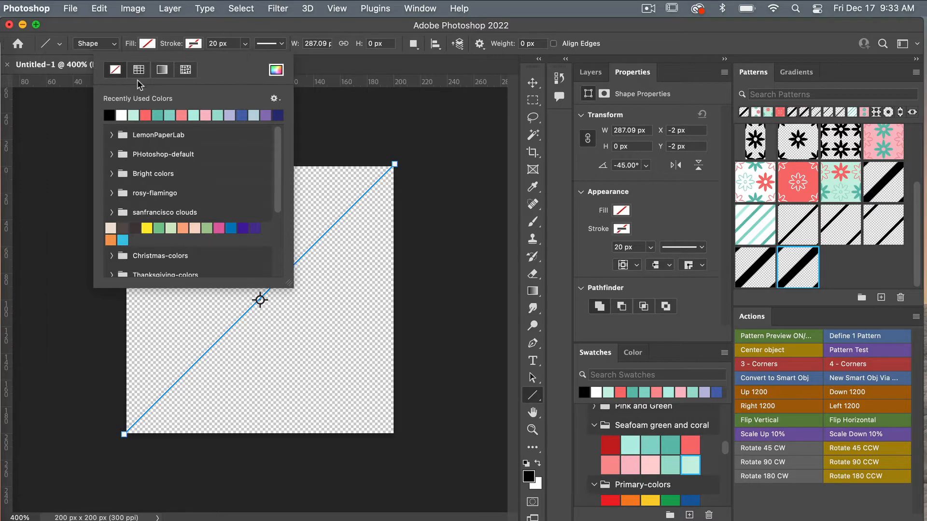
{"action": "left_click", "coordinate": [109, 114]}
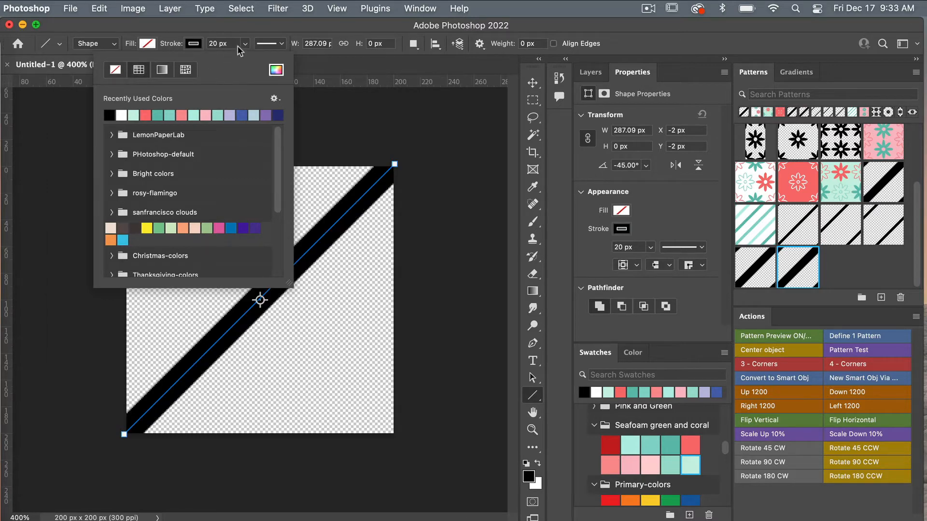
{"action": "left_click", "coordinate": [248, 31]}
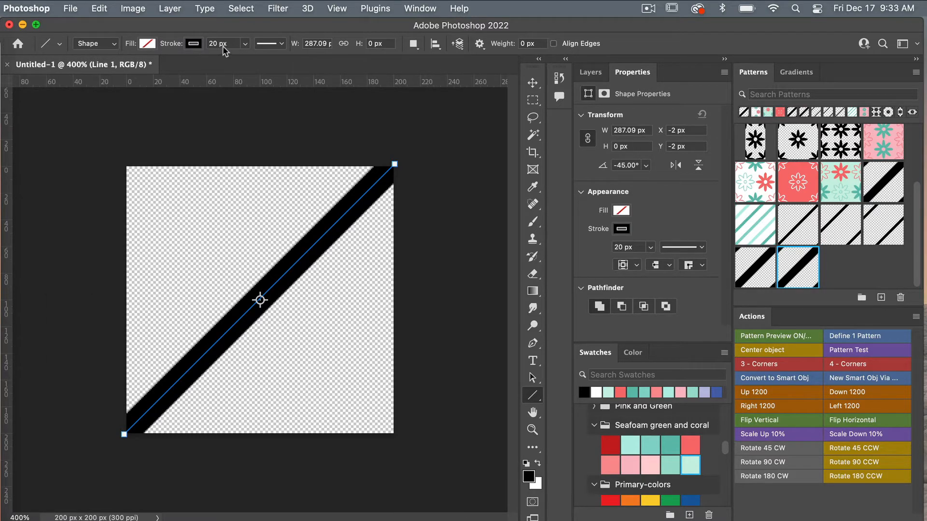
{"action": "left_click", "coordinate": [231, 43]}
{"action": "type", "text": "40"}
{"action": "key", "text": "Return"}
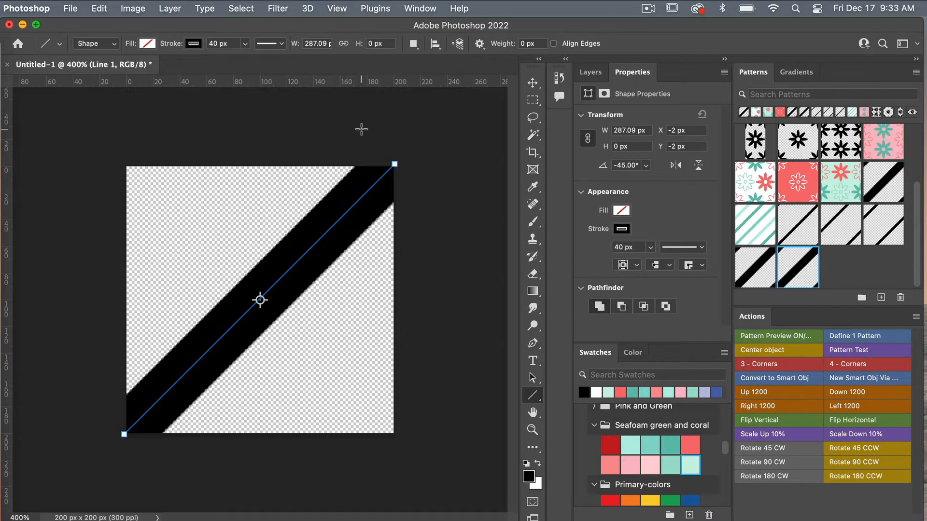
{"action": "left_click", "coordinate": [590, 72]}
{"action": "key", "text": "v"}
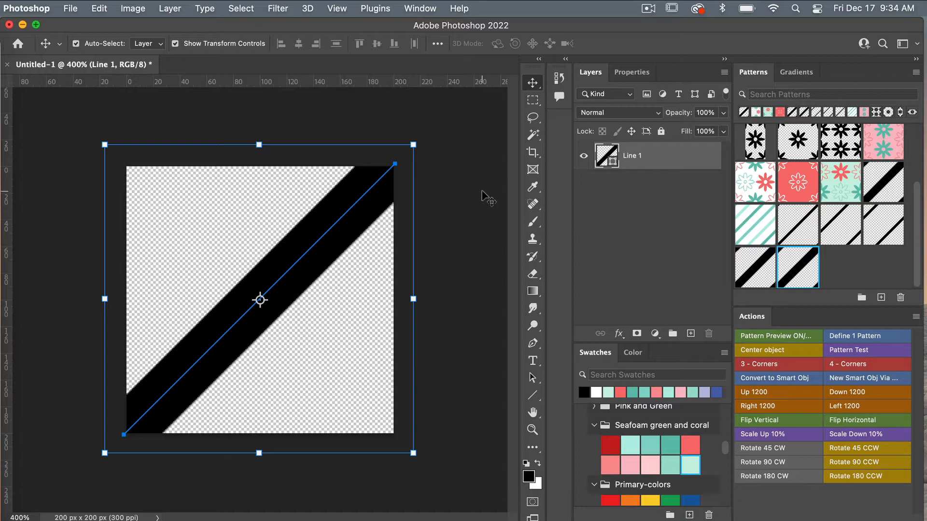
Centre Line 1, convert it to a smart object, and duplicate it as Line 1 copy.
{"action": "left_click", "coordinate": [790, 349]}
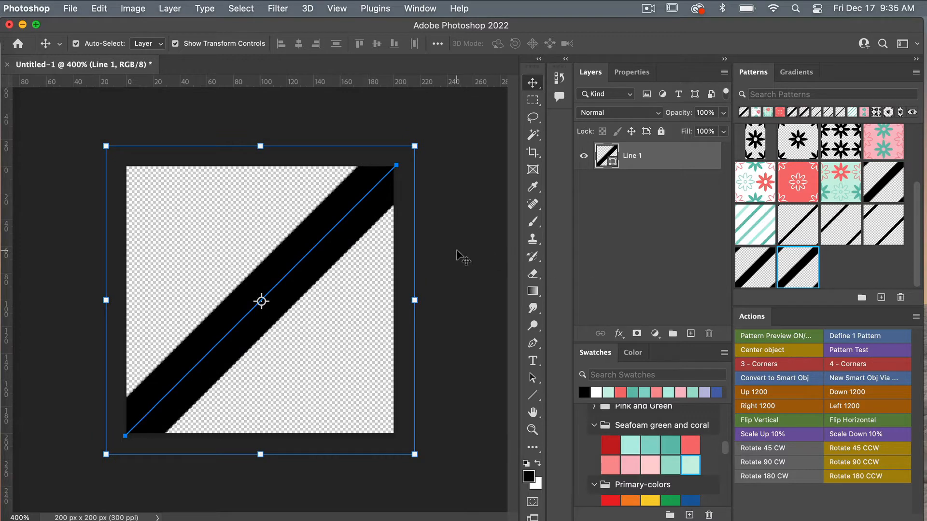
{"action": "right_click", "coordinate": [650, 160]}
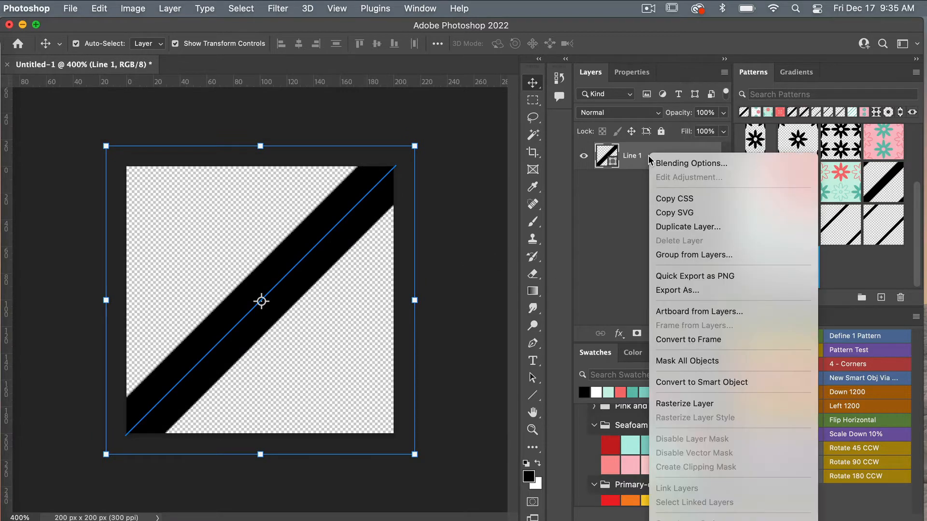
{"action": "left_click", "coordinate": [690, 383]}
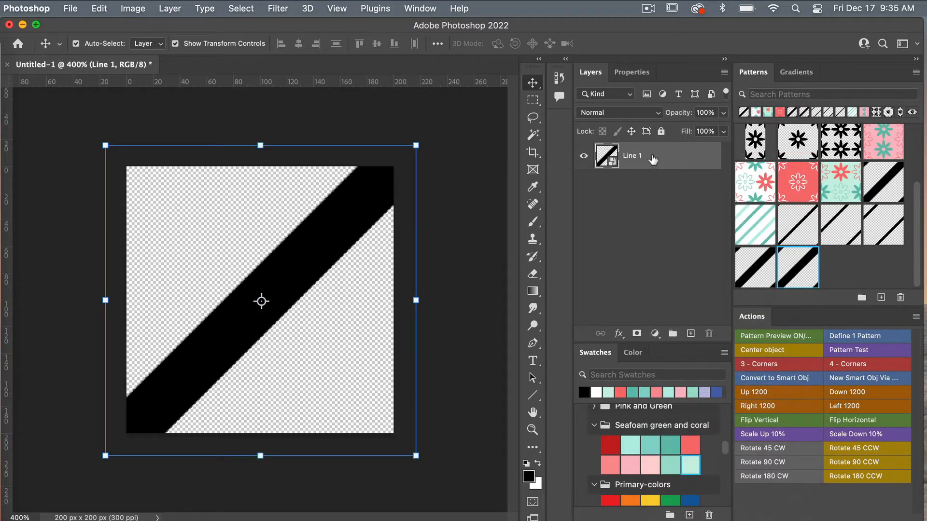
{"action": "key", "text": "super+j"}
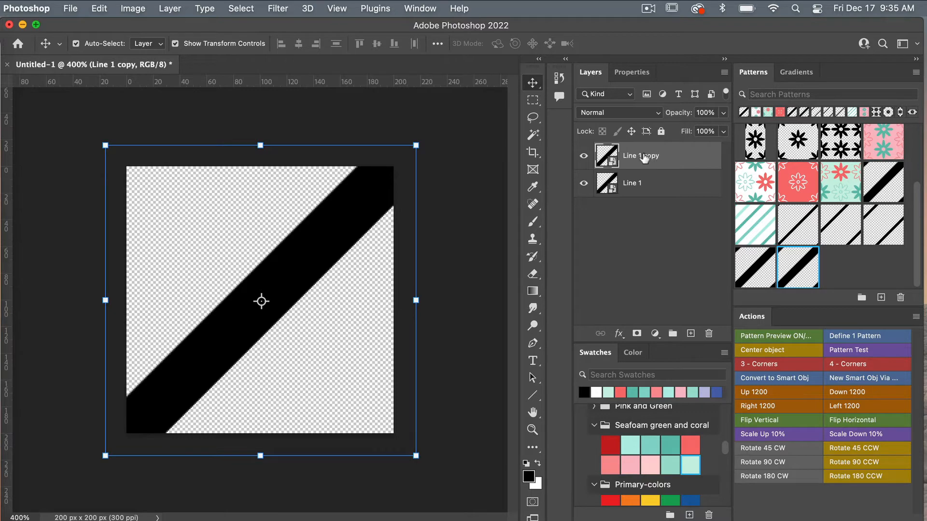
Apply an Offset filter of -100/-100 px to Line 1 copy.
{"action": "left_click", "coordinate": [279, 9]}
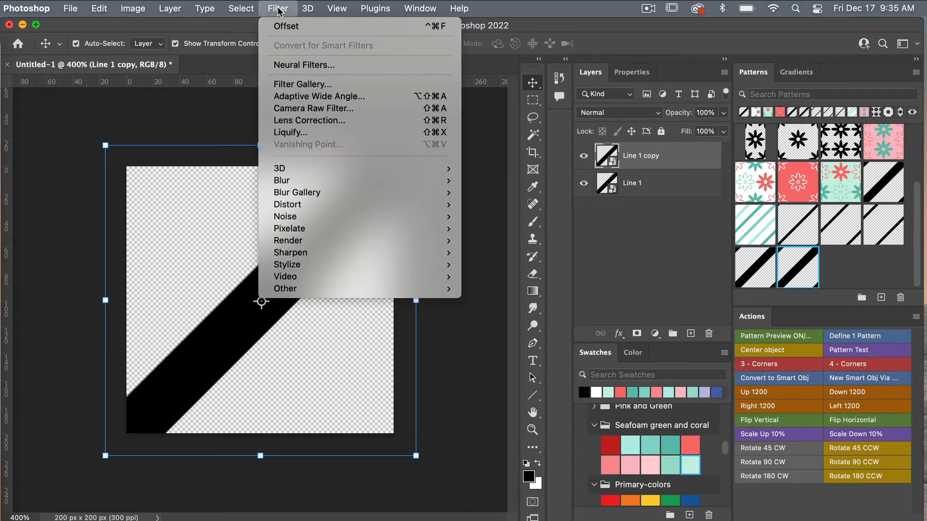
{"action": "mouse_move", "coordinate": [299, 289]}
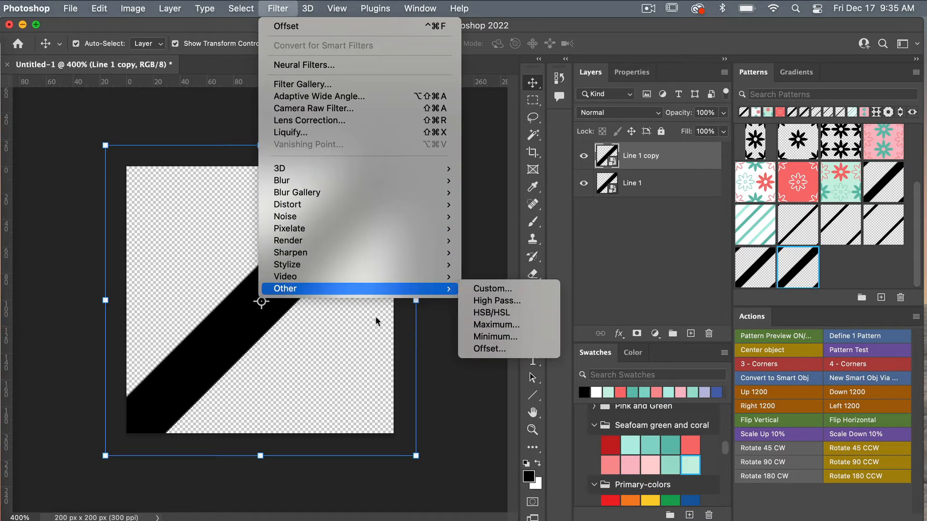
{"action": "left_click", "coordinate": [486, 350]}
{"action": "left_click_drag", "start_coordinate": [265, 289], "coordinate": [155, 165]}
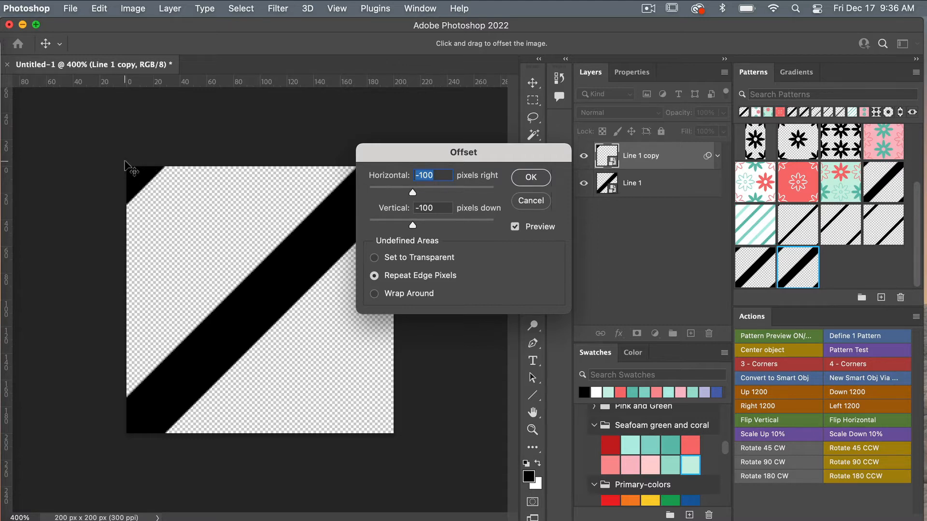
{"action": "left_click", "coordinate": [538, 177]}
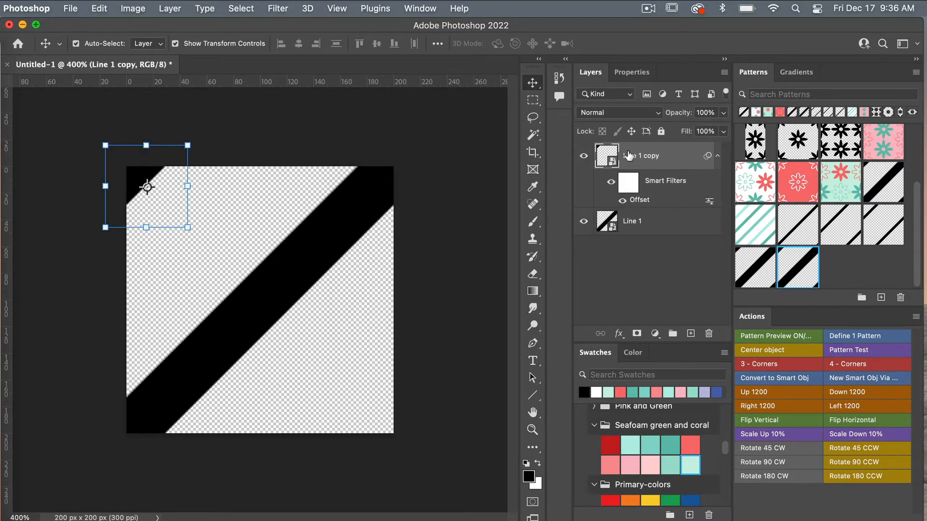
Duplicate it as Line 1 copy 2 and change its Offset filter to +100/+100 px.
{"action": "key", "text": "super+j"}
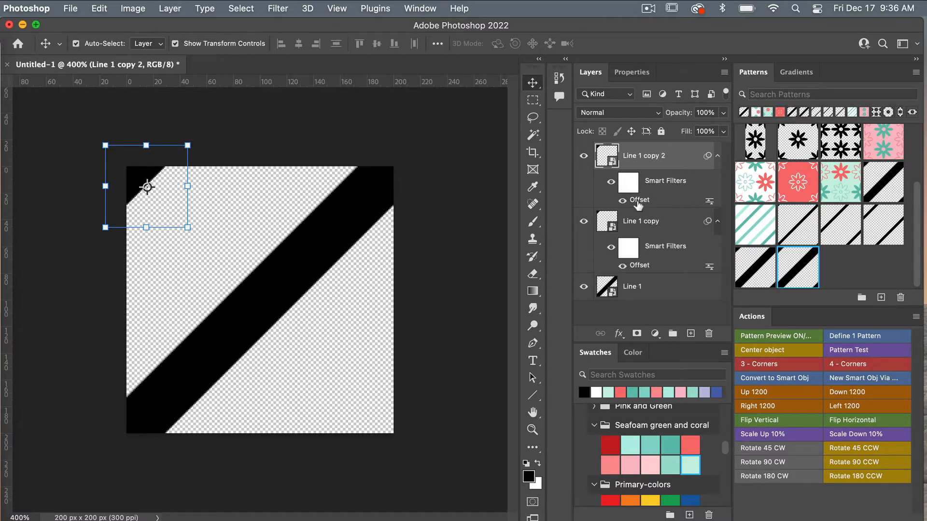
{"action": "double_click", "coordinate": [637, 200]}
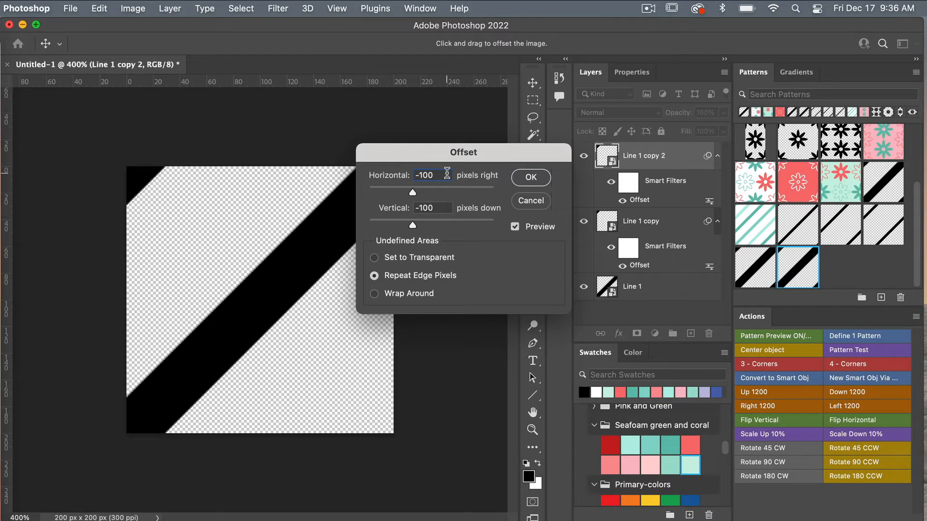
{"action": "type", "text": "100"}
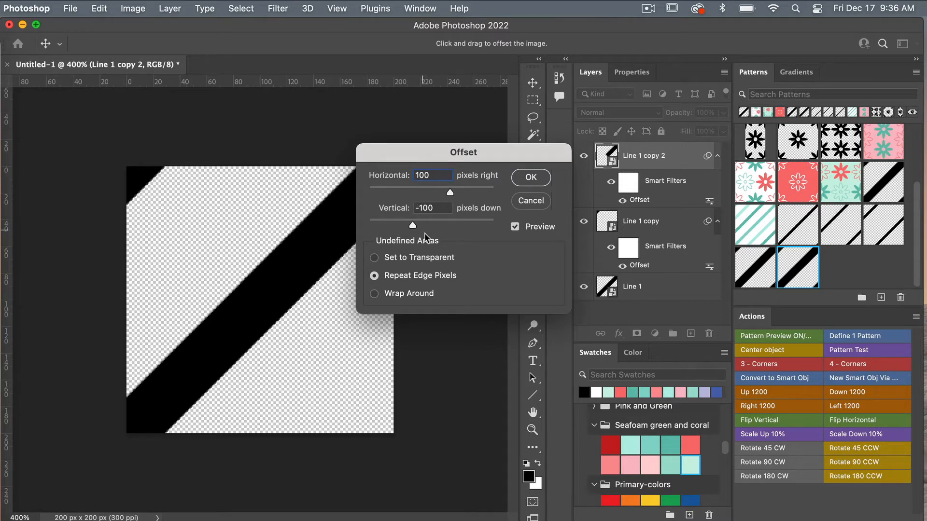
{"action": "left_click", "coordinate": [418, 209]}
{"action": "double_click", "coordinate": [421, 208]}
{"action": "type", "text": "-100"}
{"action": "key", "text": "BackSpace"}
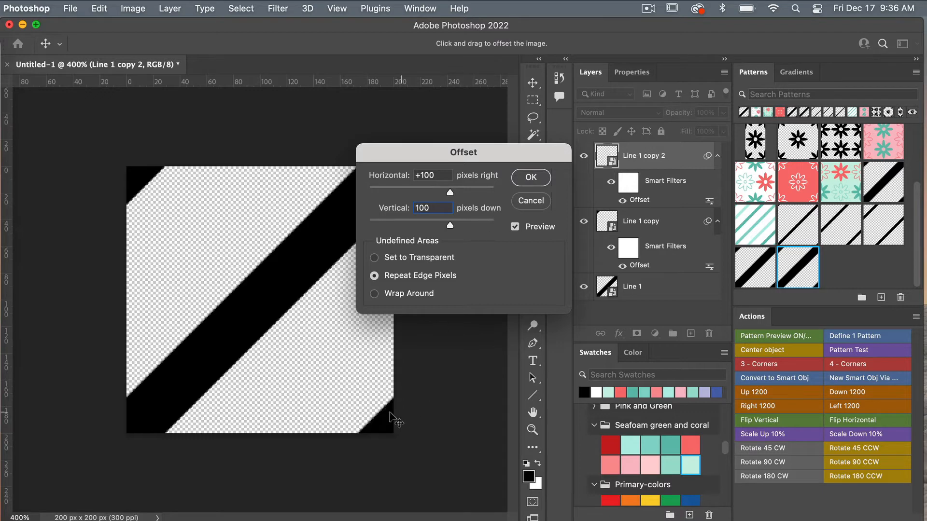
{"action": "left_click", "coordinate": [531, 177]}
{"action": "left_click", "coordinate": [466, 300]}
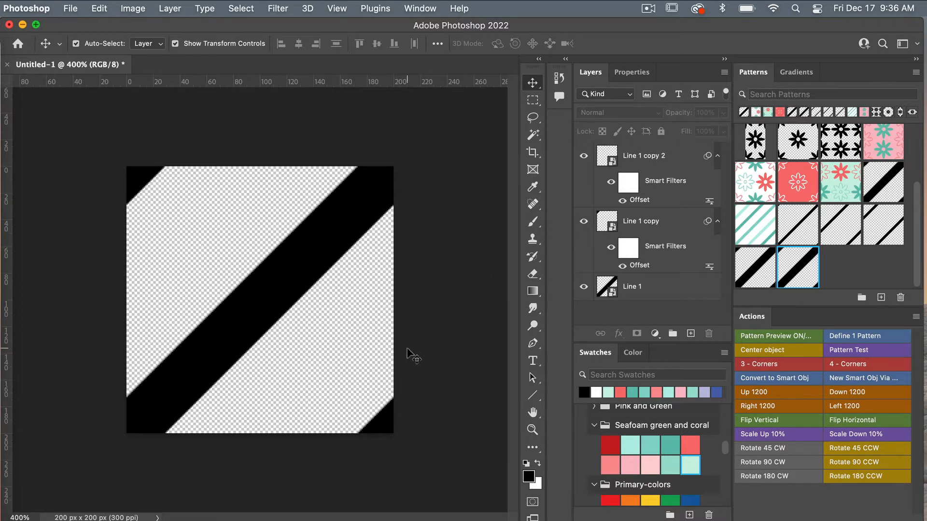
Define the striped tile as a pattern with the Define 1 Pattern action, then start a new document.
{"action": "left_click", "coordinate": [868, 339]}
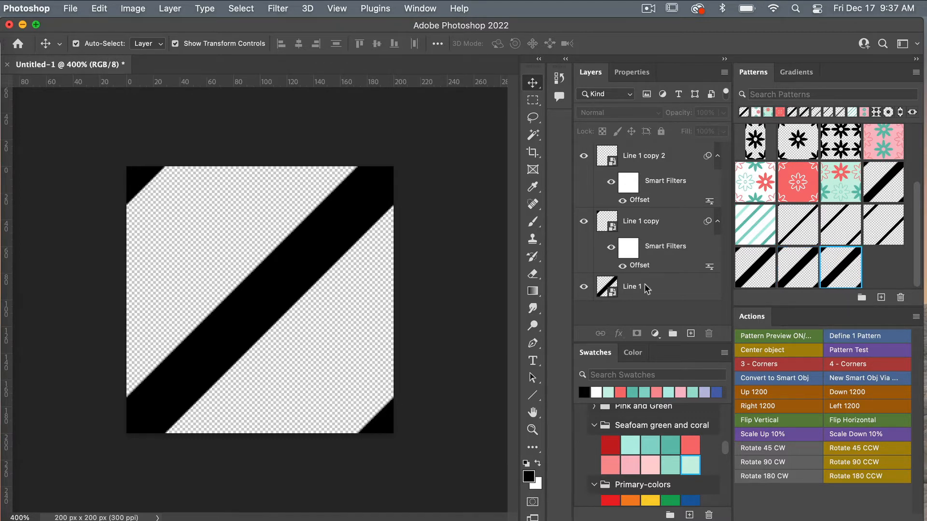
{"action": "left_click", "coordinate": [99, 10]}
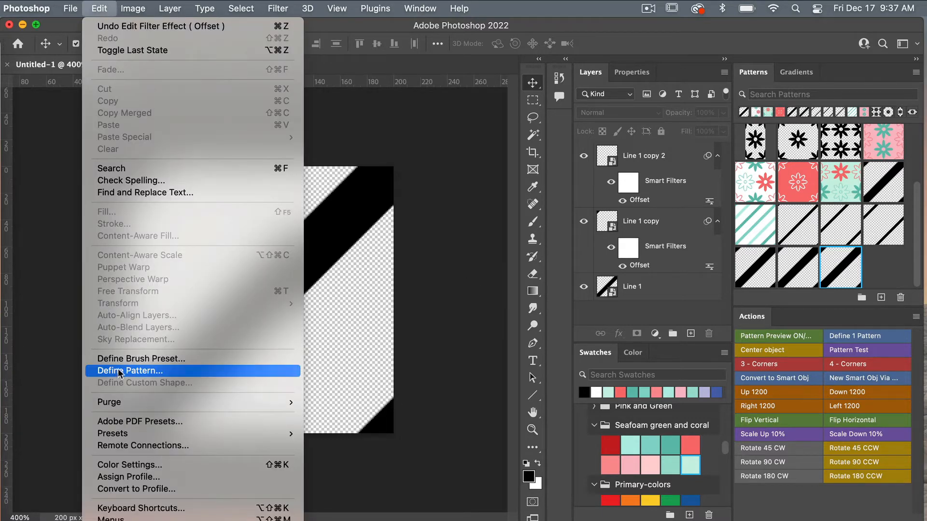
{"action": "left_click", "coordinate": [462, 256]}
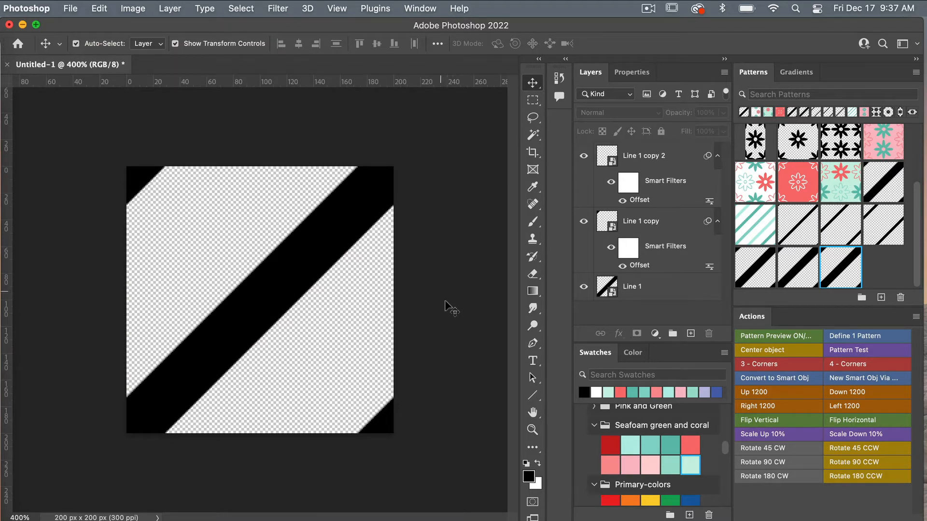
{"action": "left_click", "coordinate": [70, 9]}
{"action": "left_click", "coordinate": [68, 19]}
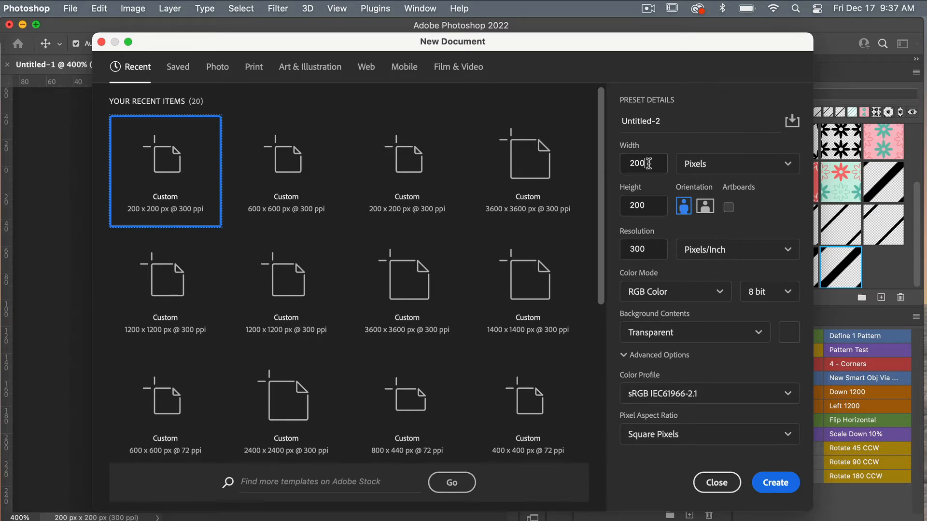
Create a new 600 × 600 px document.
{"action": "left_click", "coordinate": [620, 163]}
{"action": "type", "text": "600"}
{"action": "left_click", "coordinate": [628, 205]}
{"action": "type", "text": "6"}
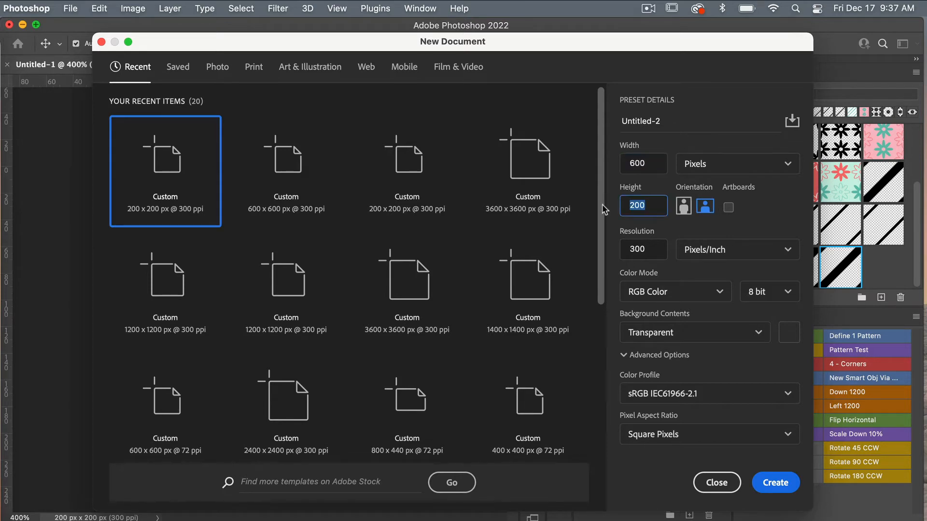
{"action": "left_click", "coordinate": [779, 211]}
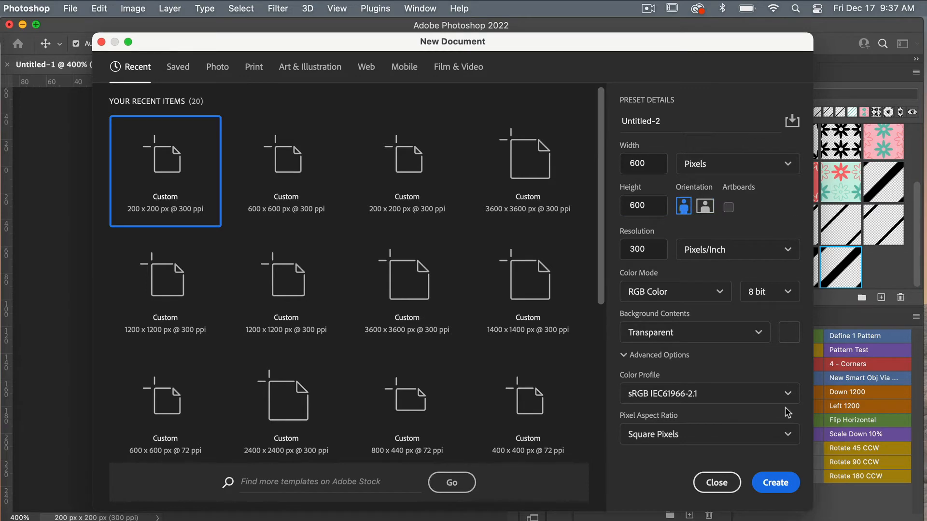
{"action": "left_click", "coordinate": [774, 483]}
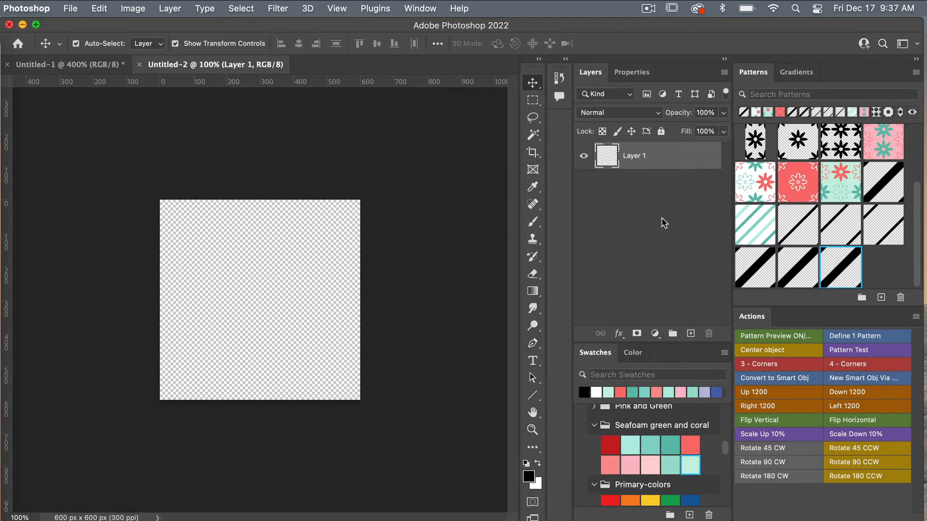
Add a Pattern Fill layer using the black diagonal stripe pattern.
{"action": "left_click", "coordinate": [653, 339]}
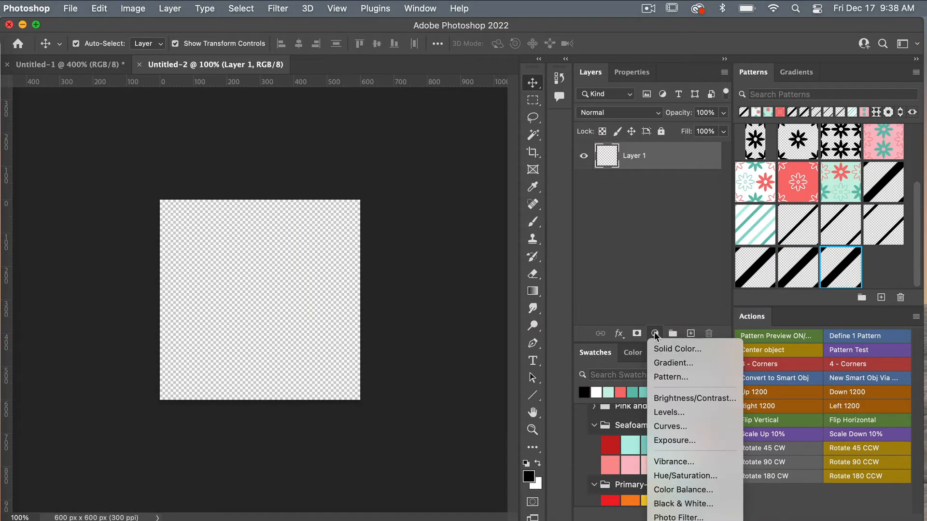
{"action": "left_click", "coordinate": [678, 375]}
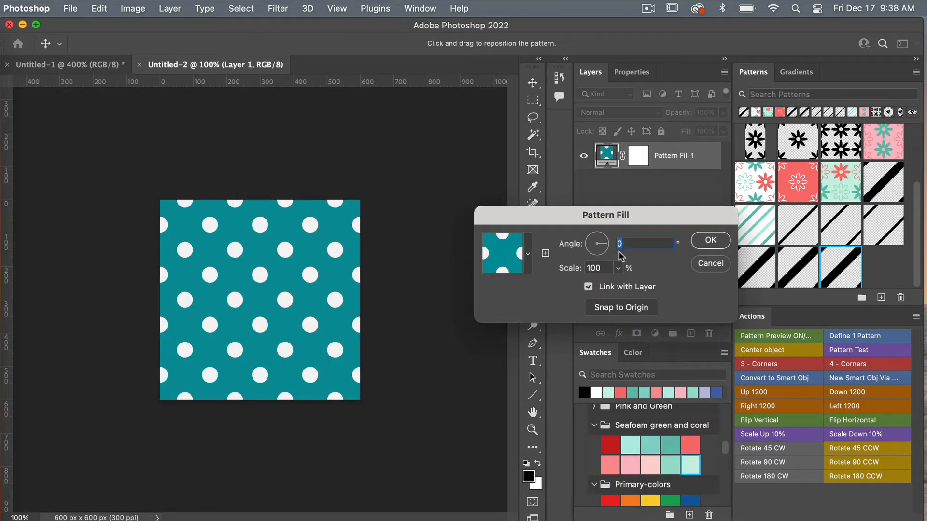
{"action": "left_click", "coordinate": [528, 256]}
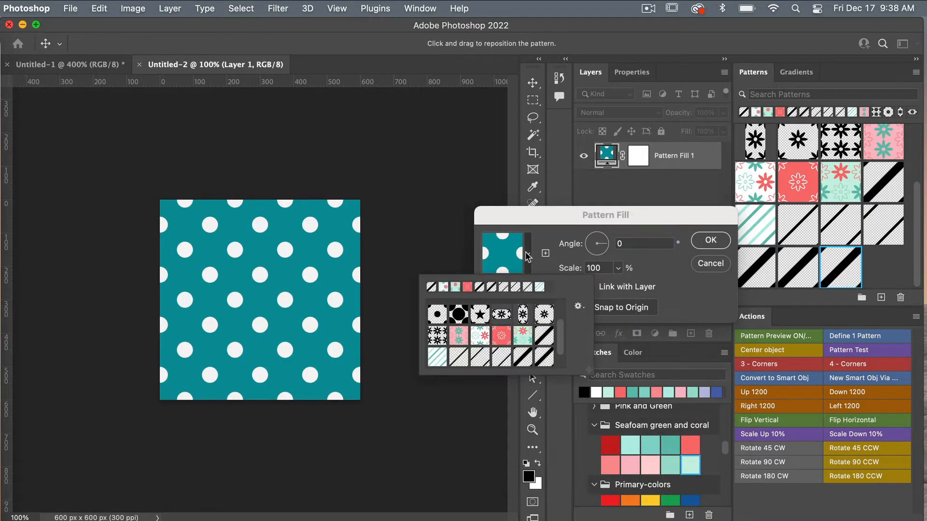
{"action": "scroll", "coordinate": [544, 364], "scroll_direction": "down", "scroll_amount": 2}
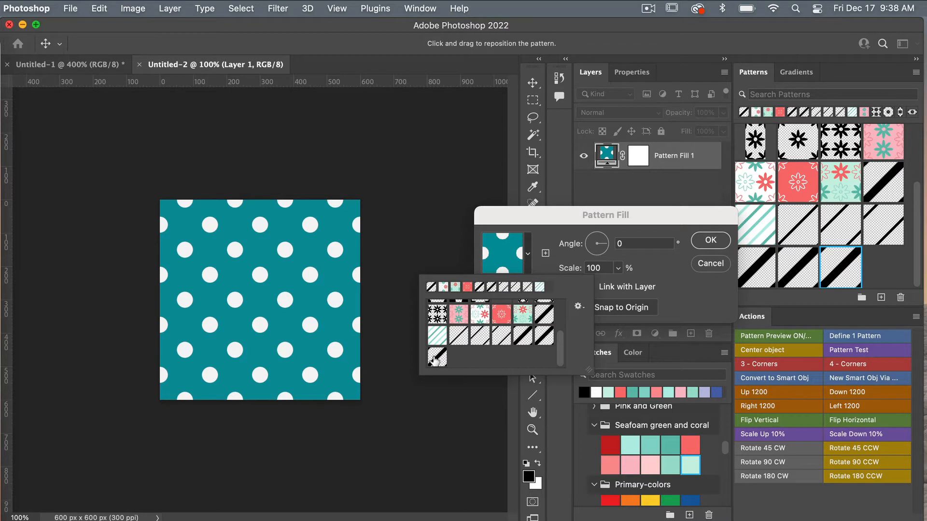
{"action": "left_click", "coordinate": [437, 357]}
{"action": "left_click", "coordinate": [709, 242]}
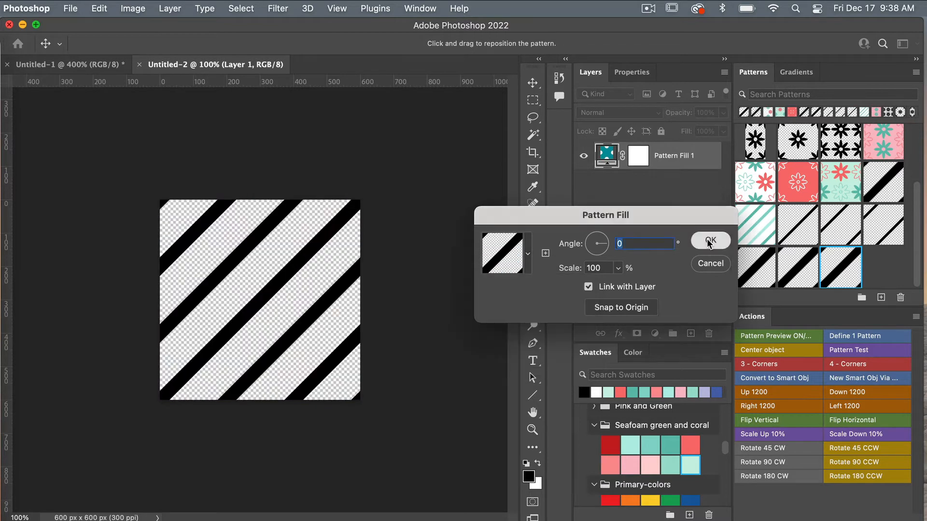
{"action": "left_click", "coordinate": [709, 242]}
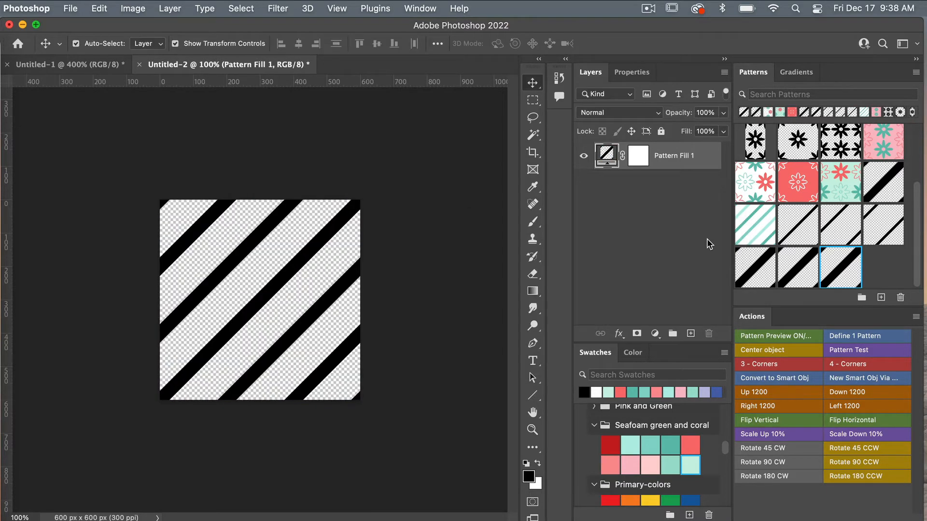
Rasterize Pattern Fill 1 and delete its layer mask.
{"action": "right_click", "coordinate": [675, 153]}
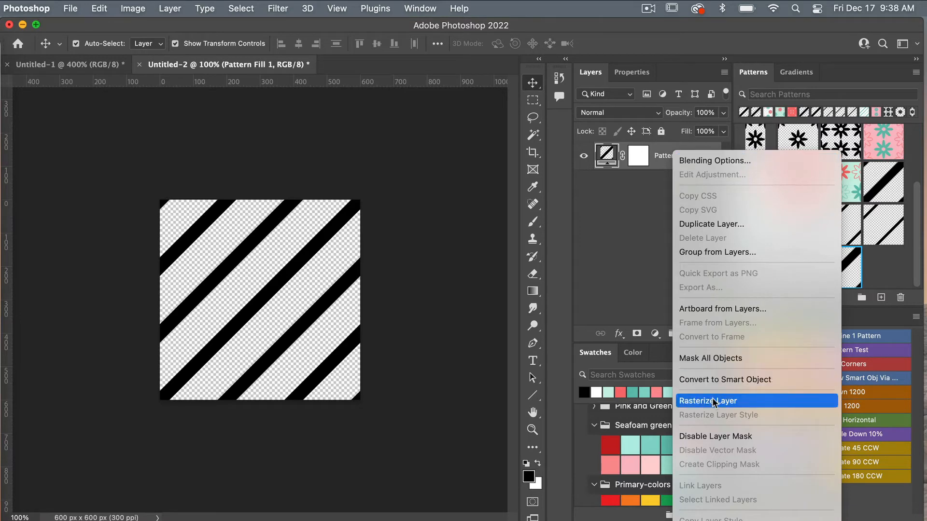
{"action": "left_click", "coordinate": [743, 401]}
{"action": "right_click", "coordinate": [636, 161]}
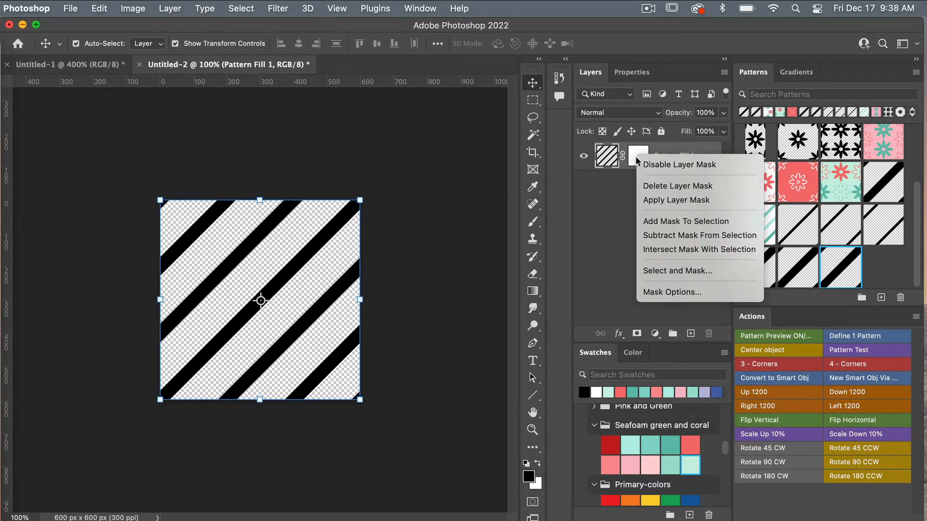
{"action": "left_click", "coordinate": [669, 187]}
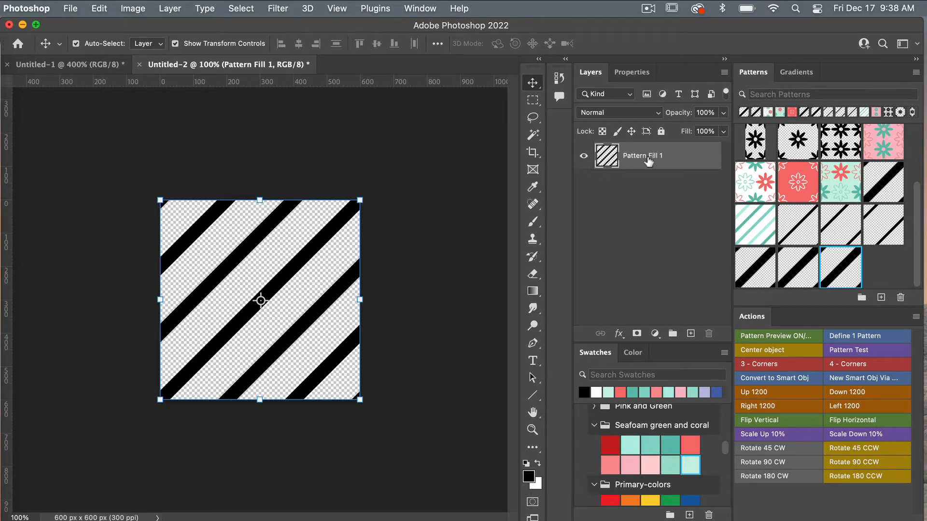
Lasso one diagonal stripe plus its corner pieces and cut it onto Layer 1.
{"action": "left_click", "coordinate": [532, 118]}
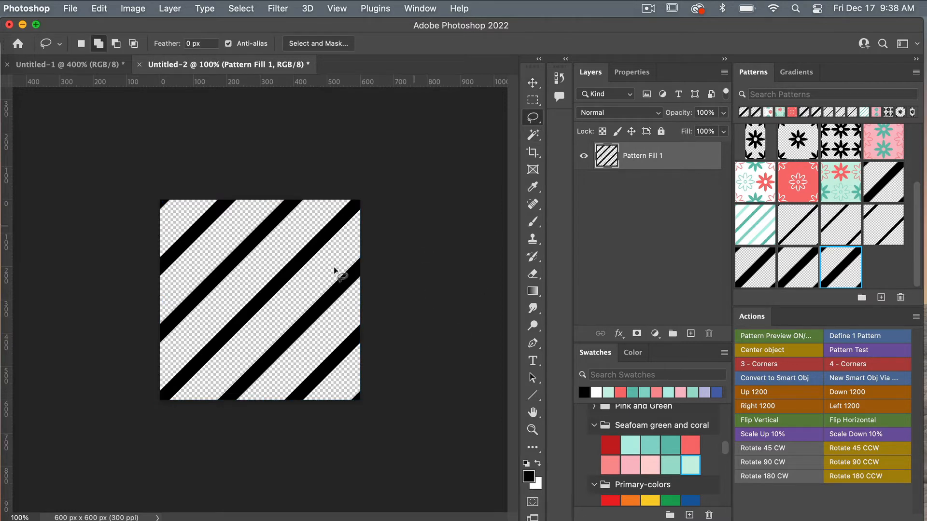
{"action": "mouse_move", "coordinate": [196, 391]}
{"action": "left_mouse_down"}
{"action": "mouse_move", "coordinate": [328, 266]}
{"action": "mouse_move", "coordinate": [371, 200]}
{"action": "mouse_move", "coordinate": [345, 192]}
{"action": "mouse_move", "coordinate": [219, 296]}
{"action": "mouse_move", "coordinate": [152, 378]}
{"action": "mouse_move", "coordinate": [153, 393]}
{"action": "mouse_move", "coordinate": [195, 411]}
{"action": "left_mouse_up"}
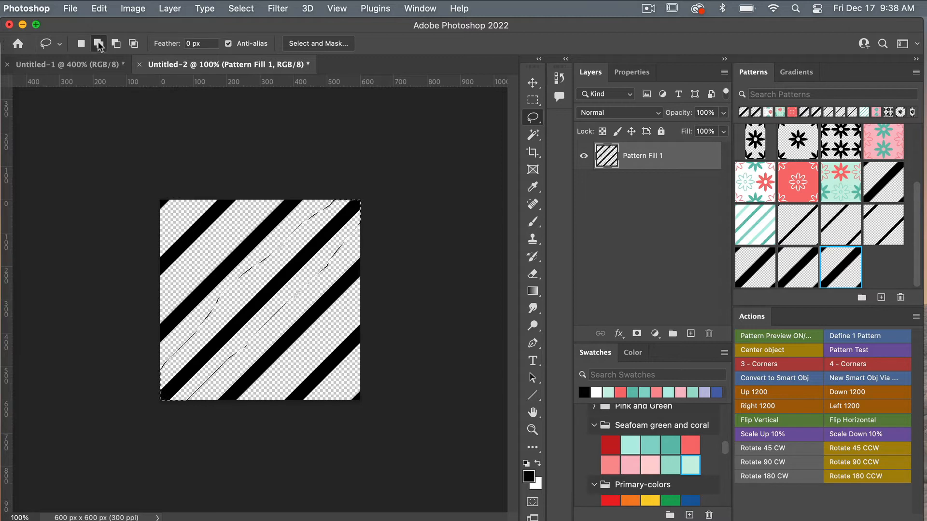
{"action": "mouse_move", "coordinate": [339, 394]}
{"action": "left_mouse_down"}
{"action": "mouse_move", "coordinate": [355, 386]}
{"action": "mouse_move", "coordinate": [374, 402]}
{"action": "mouse_move", "coordinate": [365, 418]}
{"action": "mouse_move", "coordinate": [339, 413]}
{"action": "mouse_move", "coordinate": [341, 386]}
{"action": "left_mouse_up"}
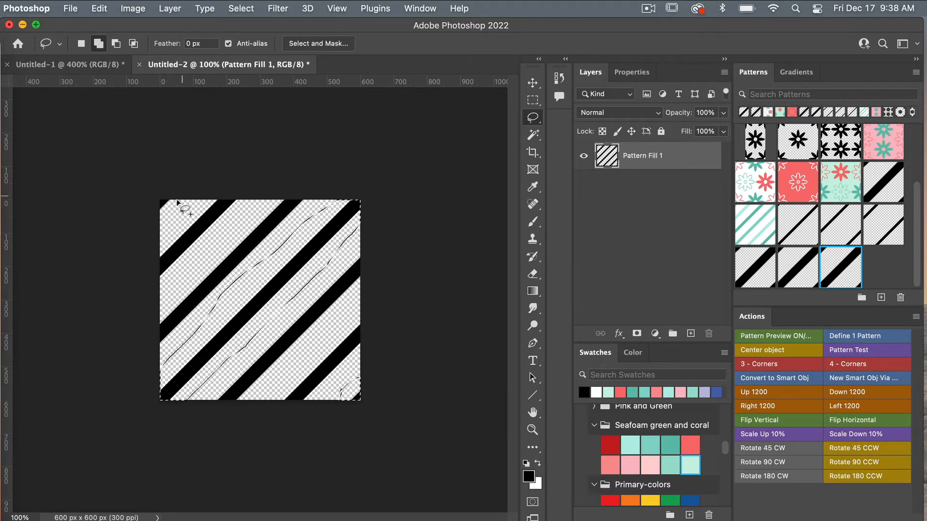
{"action": "mouse_move", "coordinate": [161, 194]}
{"action": "left_mouse_down"}
{"action": "mouse_move", "coordinate": [155, 221]}
{"action": "mouse_move", "coordinate": [174, 207]}
{"action": "left_mouse_up"}
{"action": "key", "text": "m"}
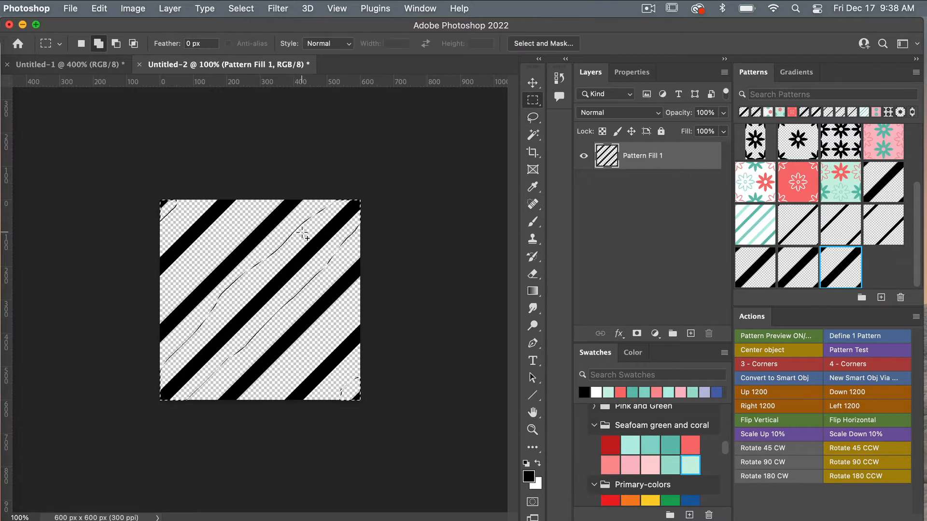
{"action": "right_click", "coordinate": [302, 234]}
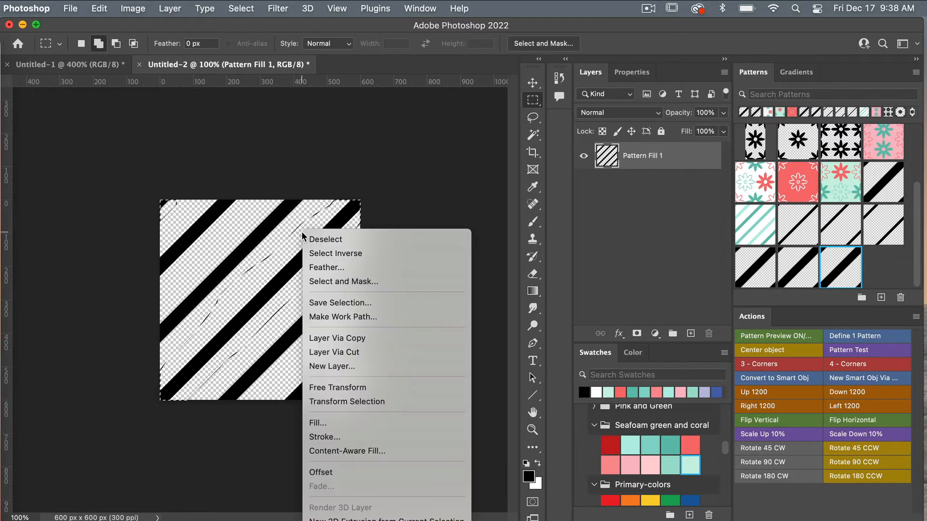
{"action": "left_click", "coordinate": [357, 353]}
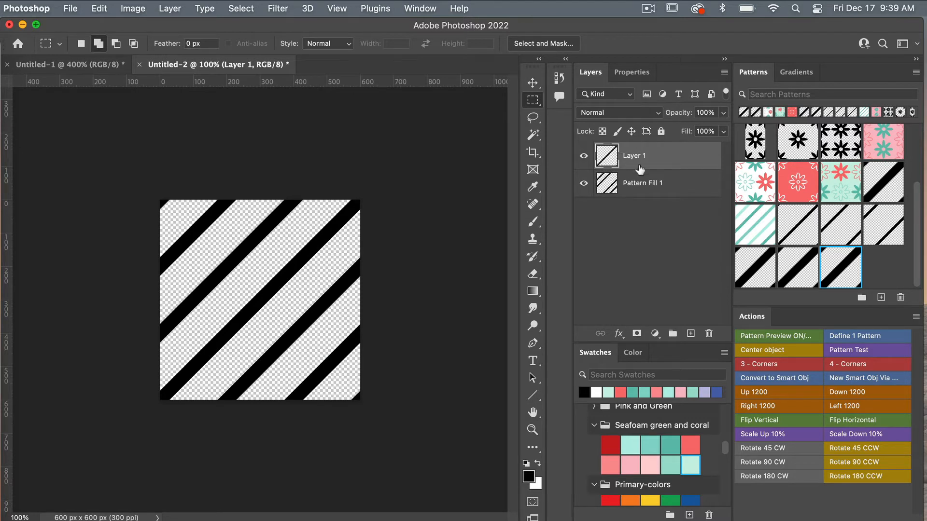
Lasso another stripe and its matching left piece on Pattern Fill 1, then cut it onto Layer 2.
{"action": "left_click", "coordinate": [648, 190]}
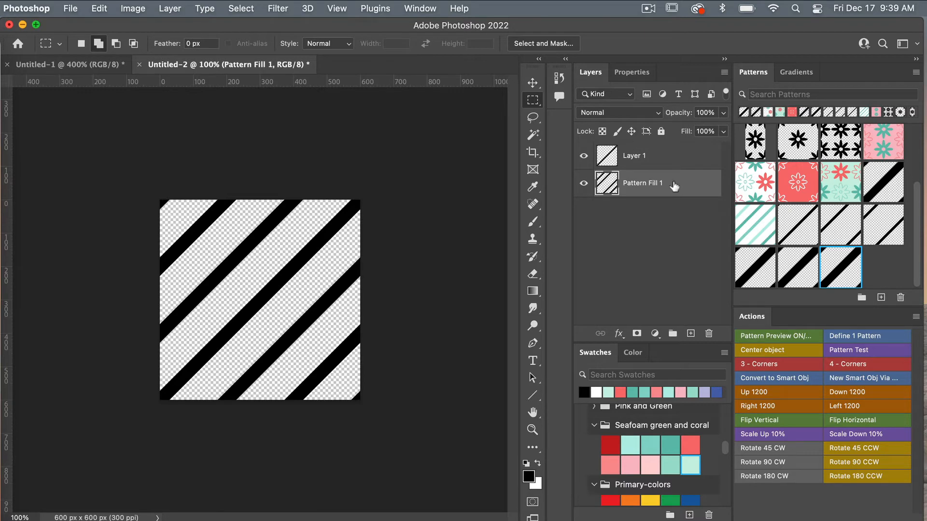
{"action": "left_click", "coordinate": [533, 118]}
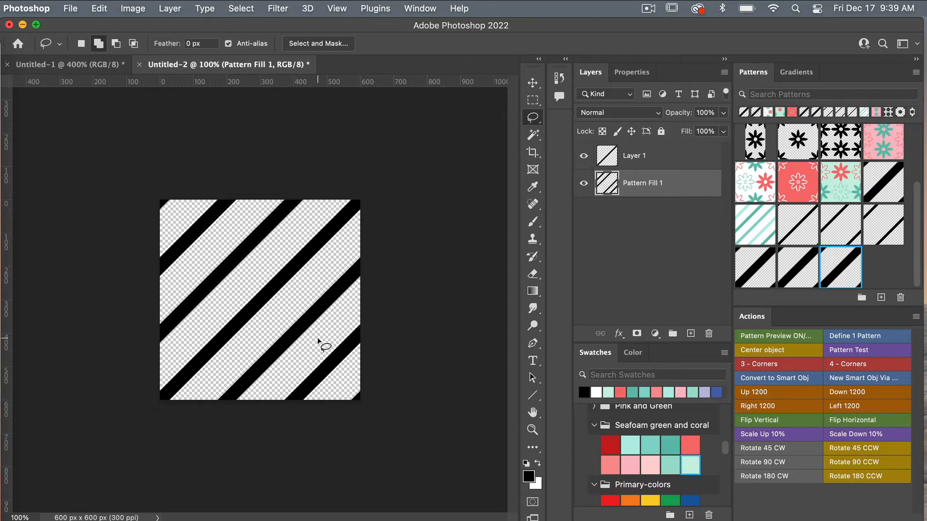
{"action": "mouse_move", "coordinate": [318, 340]}
{"action": "left_mouse_down"}
{"action": "mouse_move", "coordinate": [344, 320]}
{"action": "mouse_move", "coordinate": [378, 318]}
{"action": "mouse_move", "coordinate": [374, 352]}
{"action": "mouse_move", "coordinate": [343, 387]}
{"action": "mouse_move", "coordinate": [311, 415]}
{"action": "mouse_move", "coordinate": [273, 419]}
{"action": "mouse_move", "coordinate": [276, 381]}
{"action": "mouse_move", "coordinate": [321, 338]}
{"action": "left_mouse_up"}
{"action": "mouse_move", "coordinate": [167, 297]}
{"action": "left_mouse_down"}
{"action": "mouse_move", "coordinate": [154, 353]}
{"action": "mouse_move", "coordinate": [162, 361]}
{"action": "mouse_move", "coordinate": [313, 194]}
{"action": "mouse_move", "coordinate": [261, 200]}
{"action": "mouse_move", "coordinate": [168, 297]}
{"action": "left_mouse_up"}
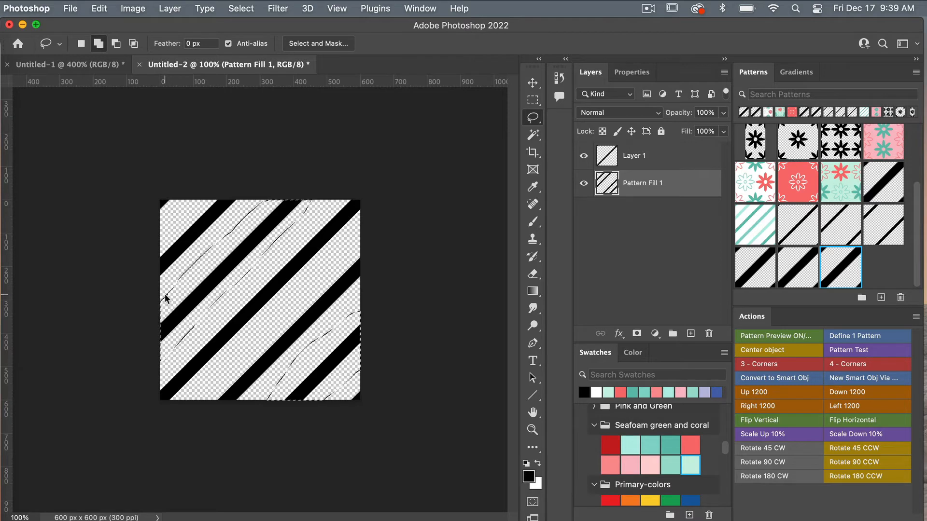
{"action": "key", "text": "m"}
{"action": "right_click", "coordinate": [285, 255]}
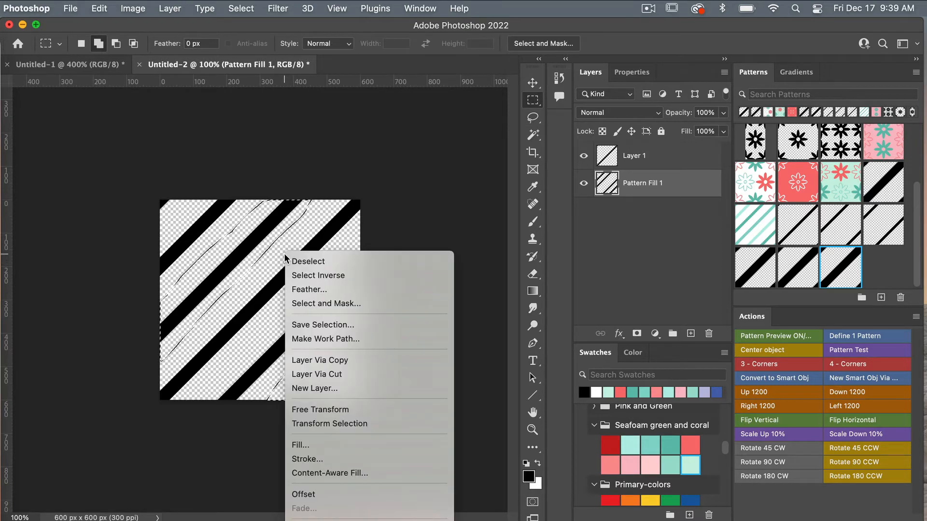
{"action": "left_click", "coordinate": [335, 376]}
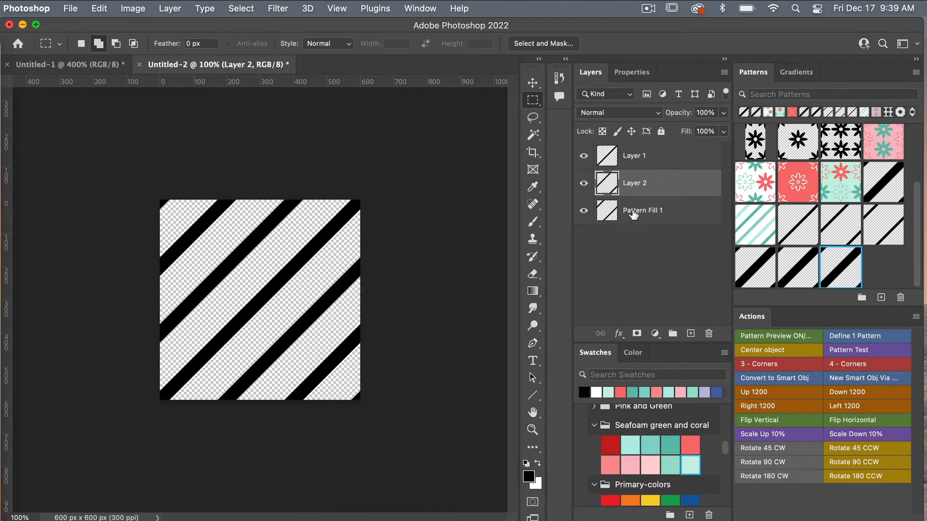
Add a seafoam (b4eee4) Solid Color fill layer above Layer 1.
{"action": "left_click", "coordinate": [647, 155]}
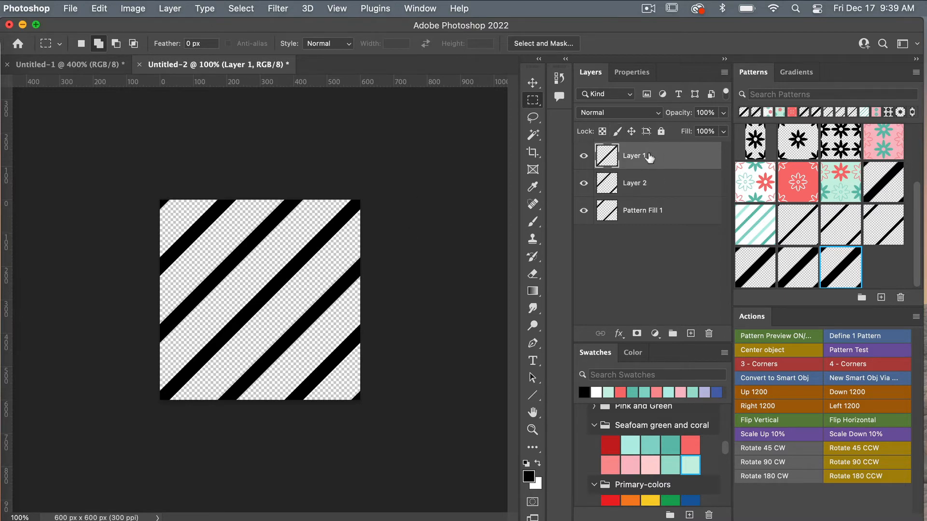
{"action": "left_click", "coordinate": [655, 333]}
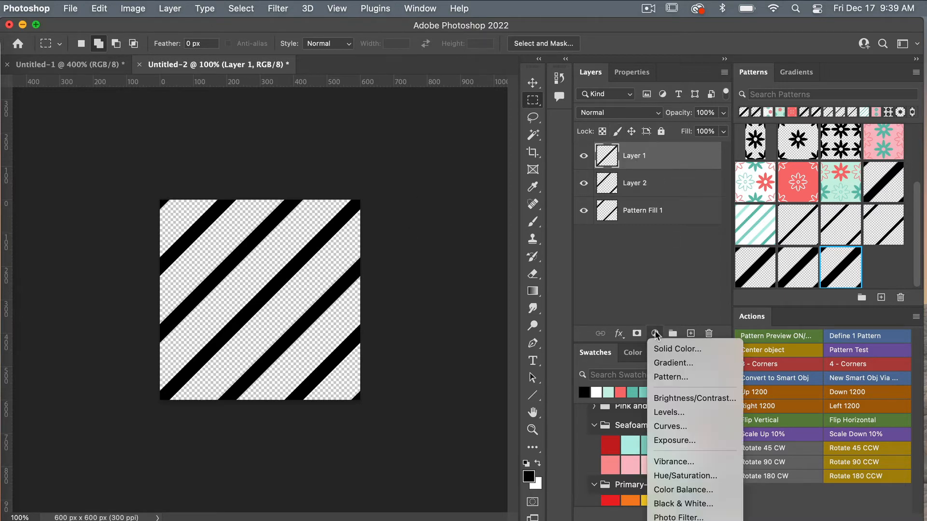
{"action": "left_click", "coordinate": [708, 354]}
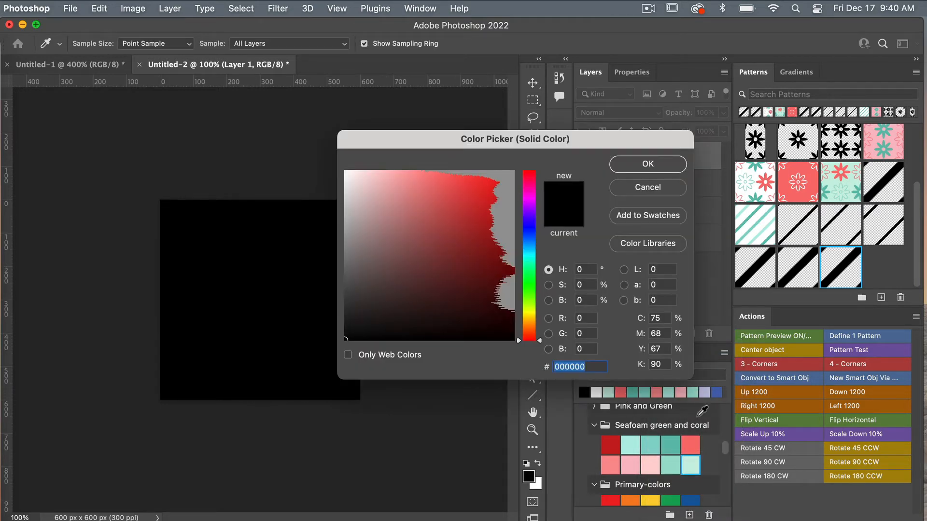
{"action": "left_click", "coordinate": [630, 444]}
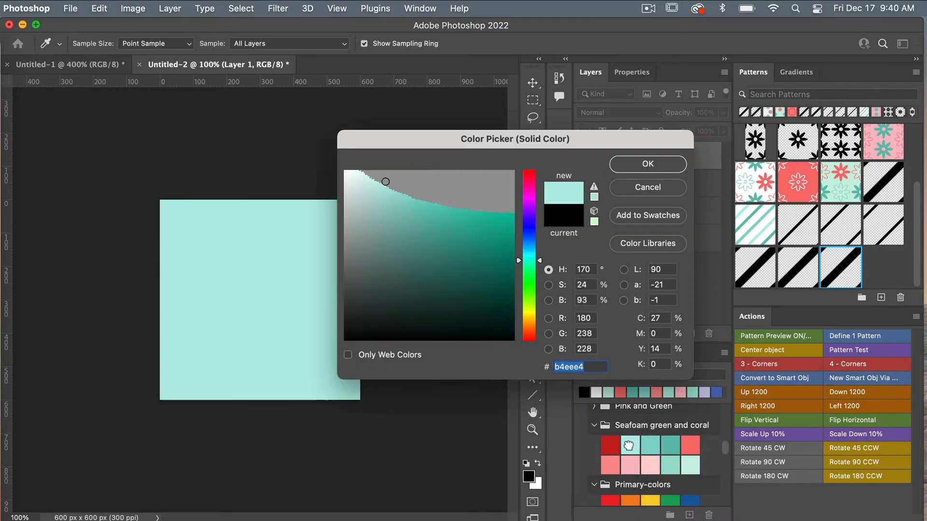
{"action": "left_click", "coordinate": [636, 163]}
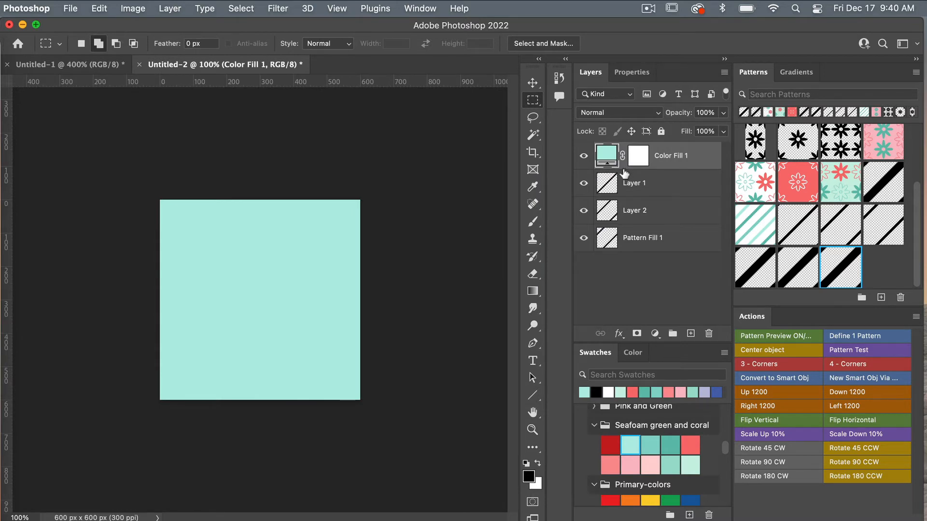
Clip Color Fill 1 to Layer 1 so only that stripe turns seafoam.
{"action": "right_click", "coordinate": [625, 173]}
{"action": "left_click", "coordinate": [672, 156]}
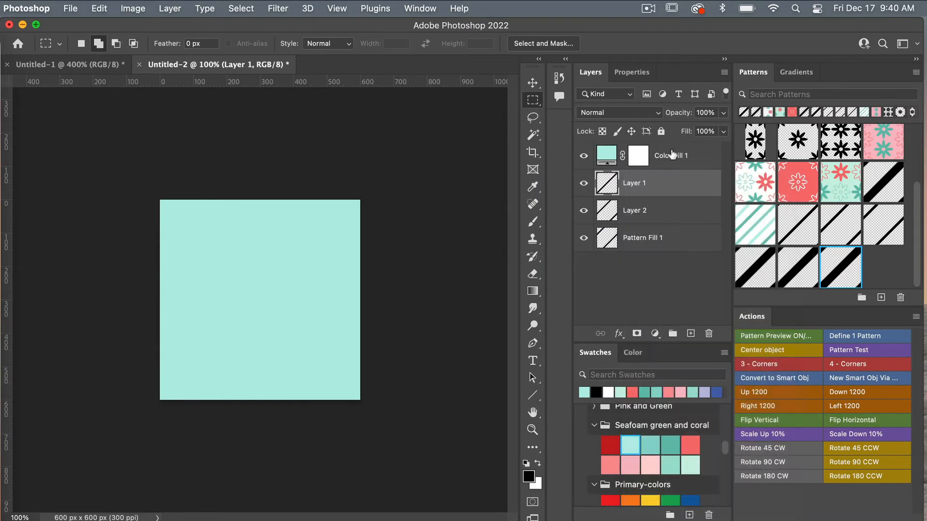
{"action": "right_click", "coordinate": [672, 153]}
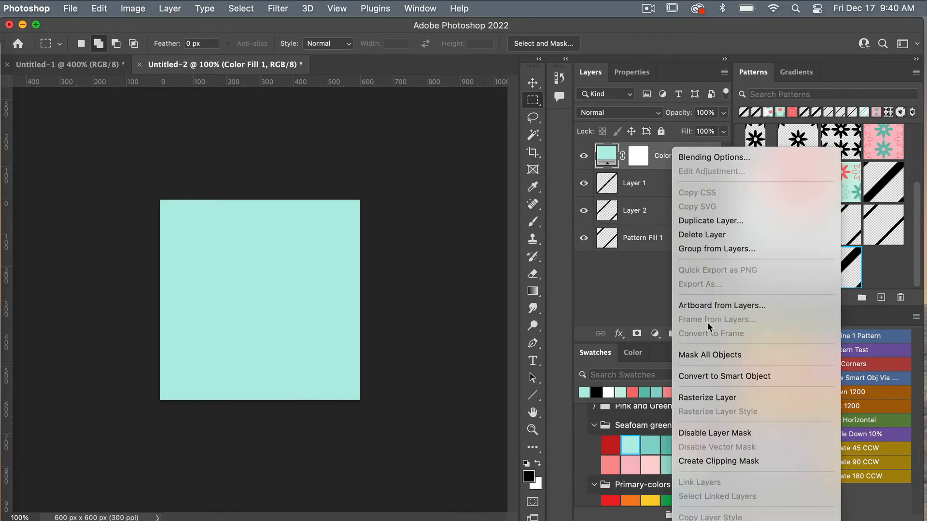
{"action": "left_click", "coordinate": [657, 162]}
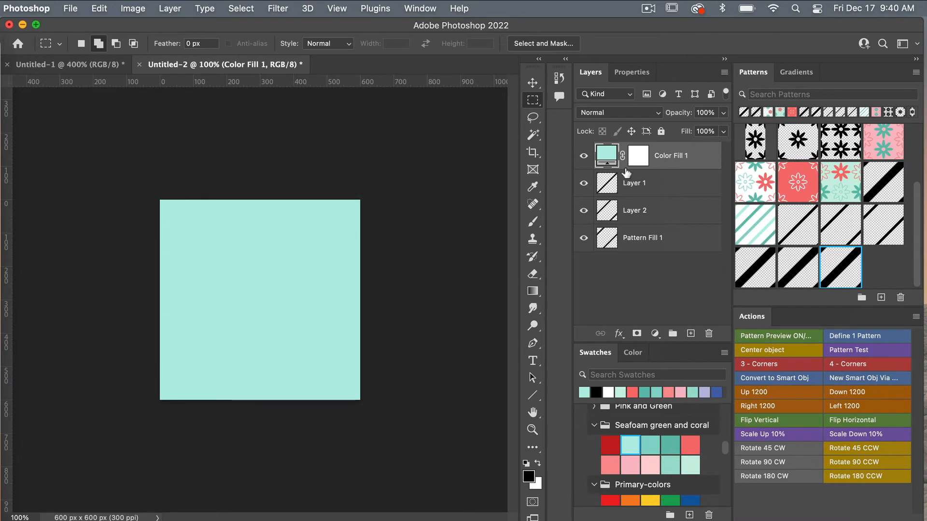
{"action": "left_click", "coordinate": [625, 169], "text": "alt"}
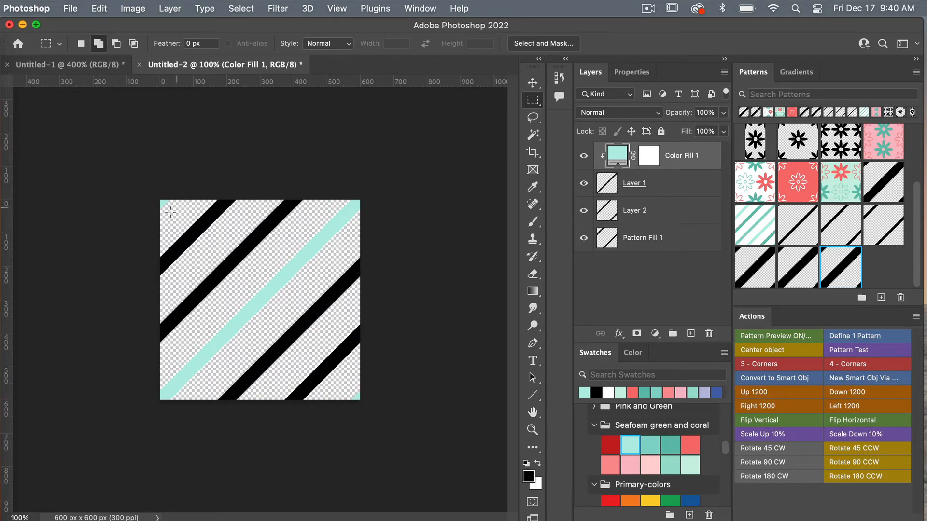
{"action": "left_click", "coordinate": [635, 212]}
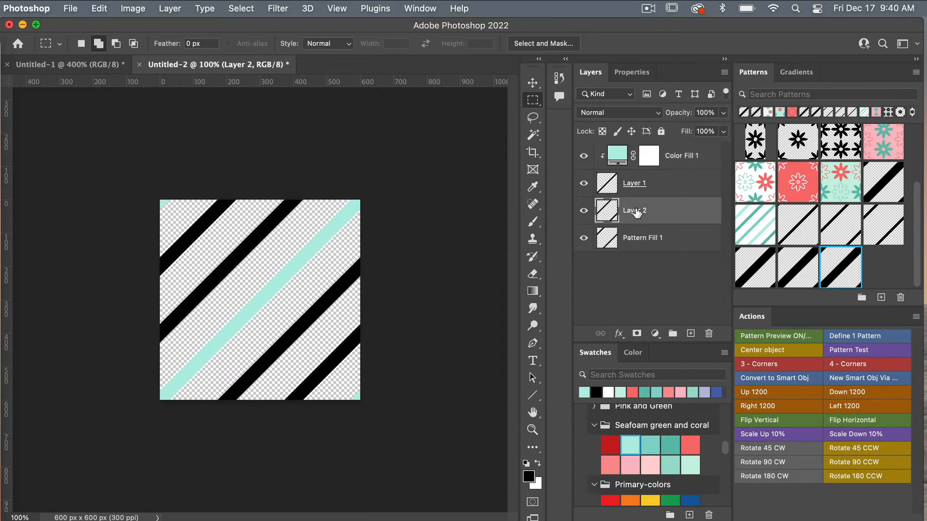
Add a seafoam Solid Color fill clipped to Layer 2.
{"action": "left_click", "coordinate": [655, 334]}
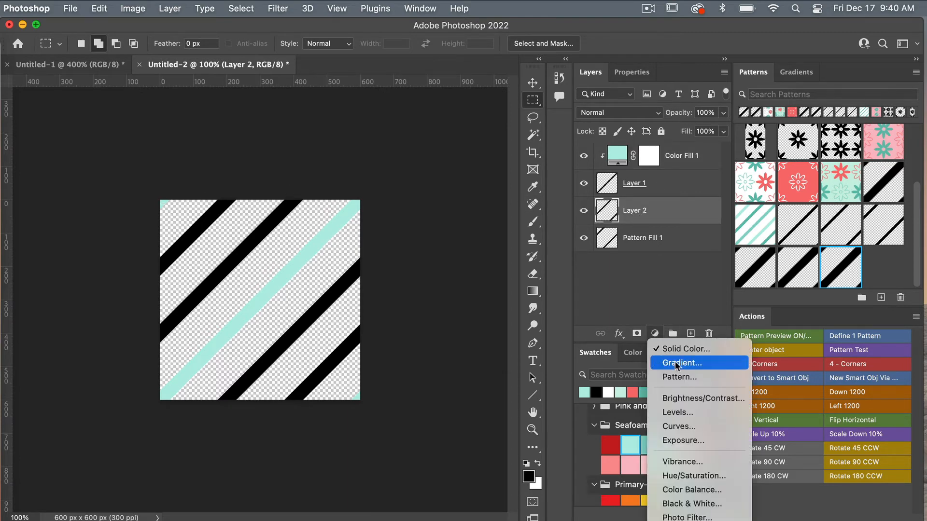
{"action": "left_click", "coordinate": [683, 348]}
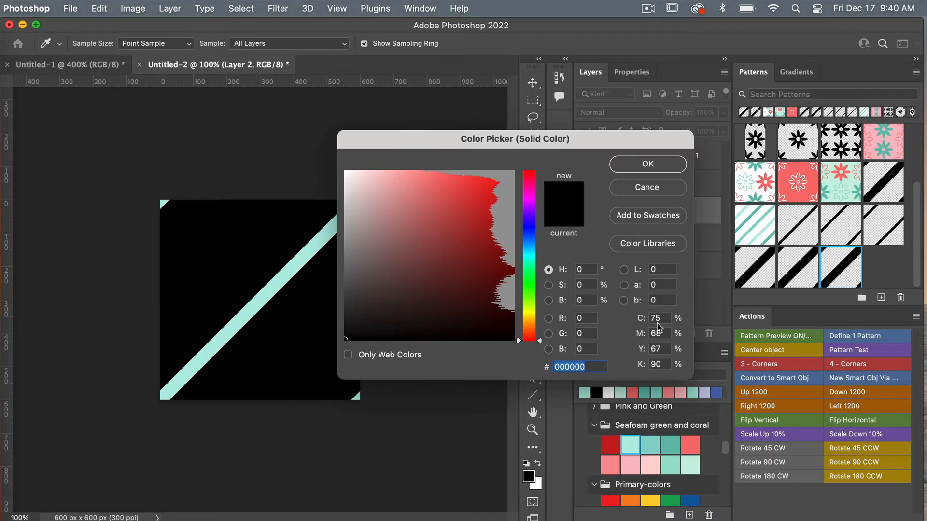
{"action": "left_click", "coordinate": [656, 446]}
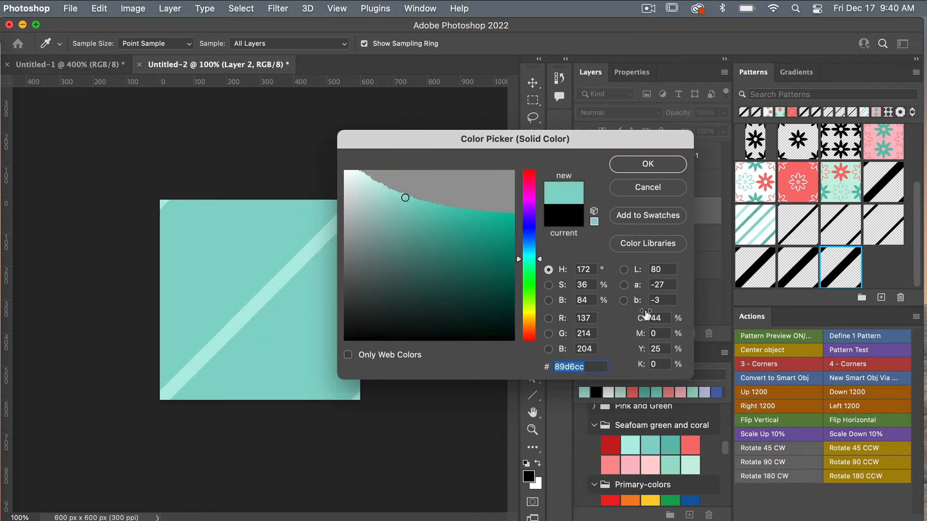
{"action": "left_click", "coordinate": [648, 164]}
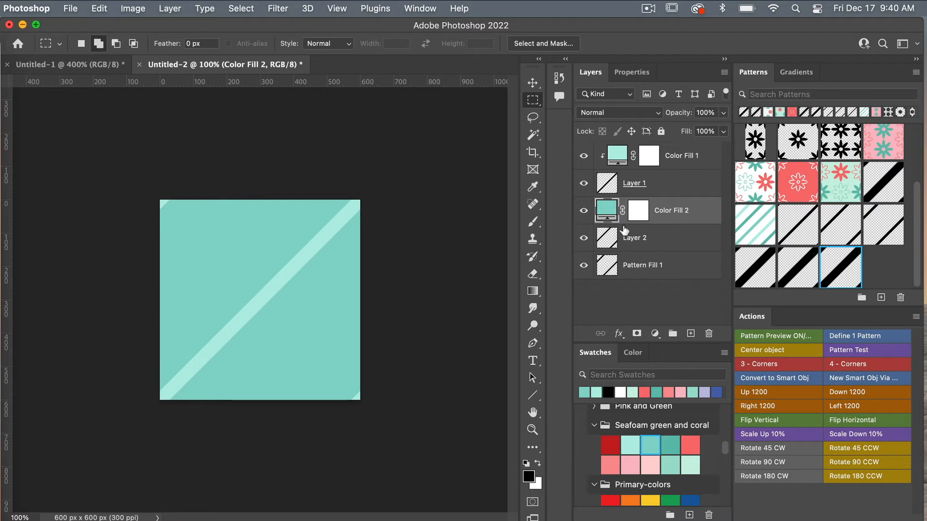
{"action": "left_click", "coordinate": [623, 225], "text": "alt"}
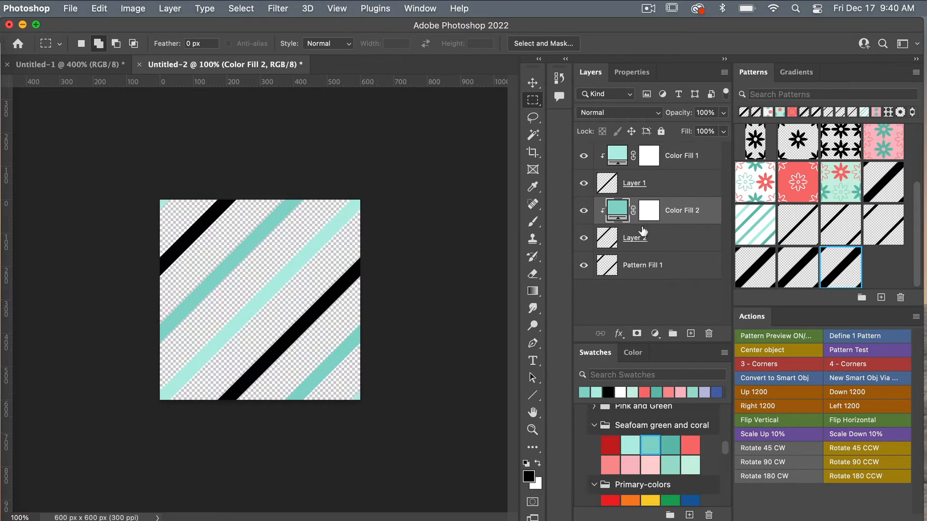
Add a pink Solid Color fill clipped to Pattern Fill 1.
{"action": "left_click", "coordinate": [666, 268]}
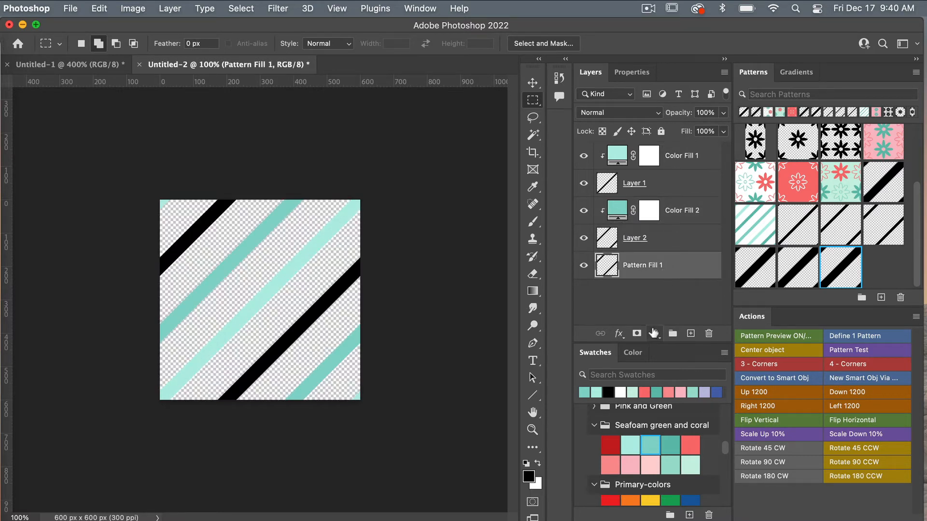
{"action": "left_click", "coordinate": [654, 333]}
{"action": "left_click", "coordinate": [678, 348]}
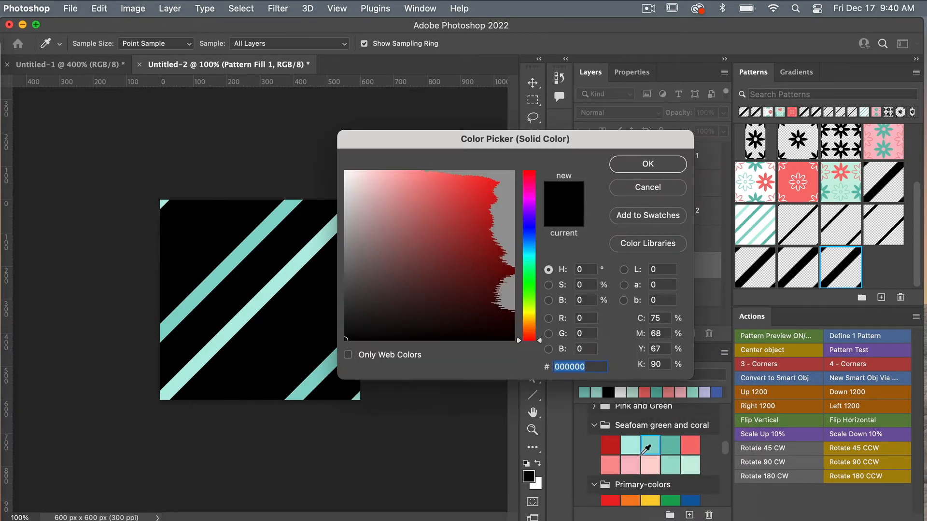
{"action": "left_click", "coordinate": [630, 468]}
{"action": "left_click", "coordinate": [642, 164]}
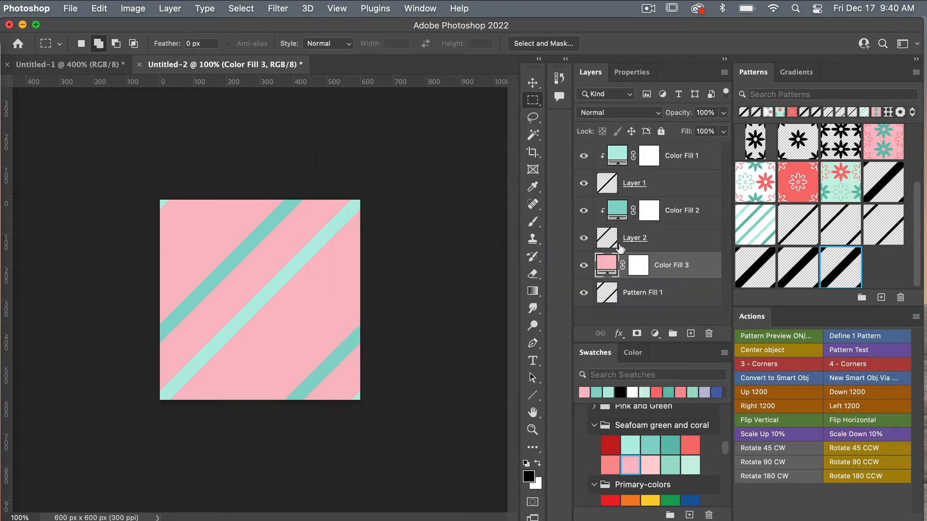
{"action": "left_click", "coordinate": [622, 279], "text": "alt"}
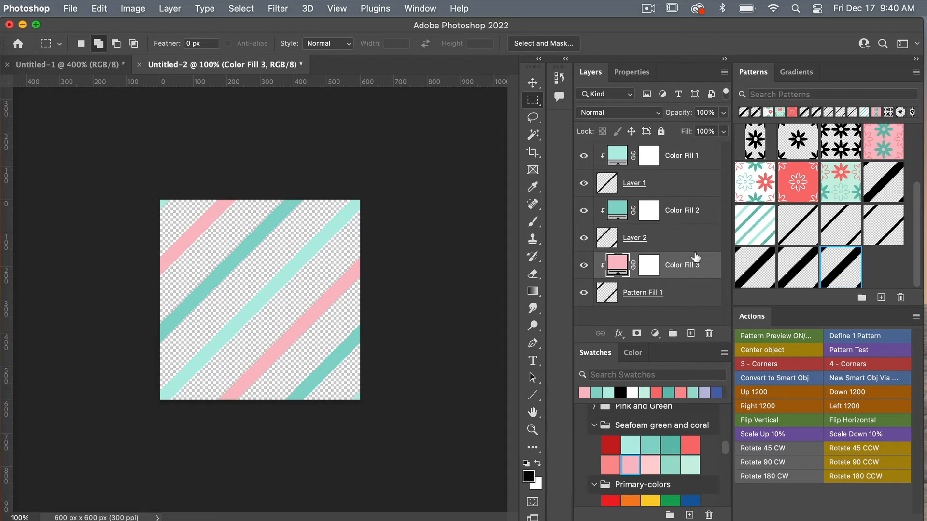
Add a white (fff) Solid Color fill layer, then select Color Fill 3 and Pattern Fill 1.
{"action": "left_click", "coordinate": [655, 333]}
{"action": "left_click", "coordinate": [676, 347]}
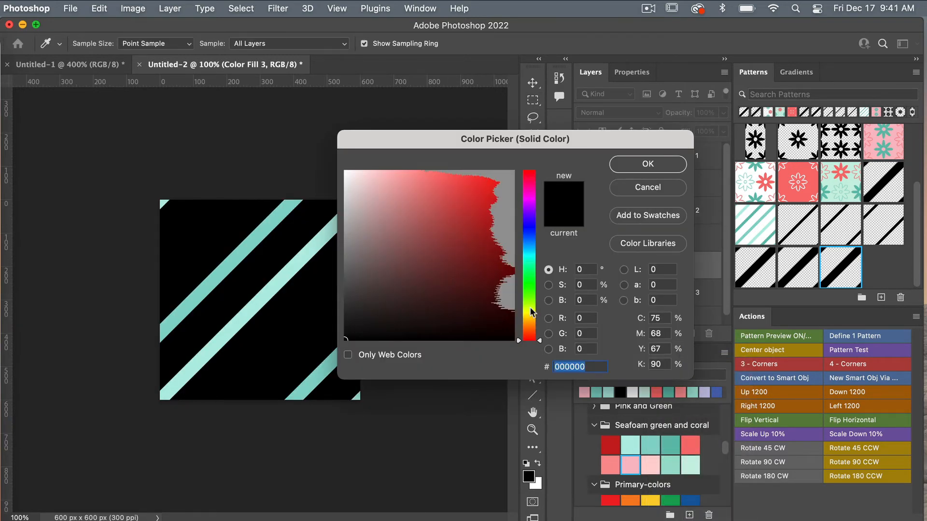
{"action": "type", "text": "fff"}
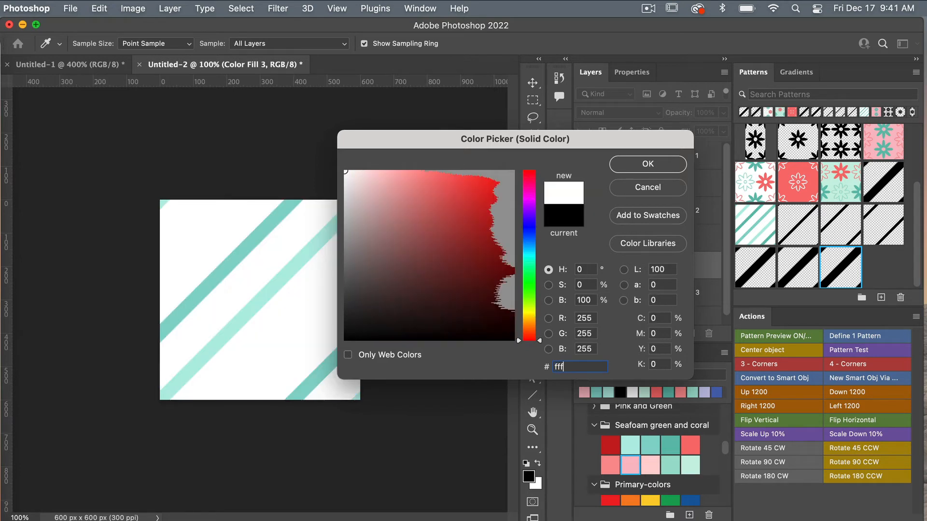
{"action": "left_click", "coordinate": [647, 166]}
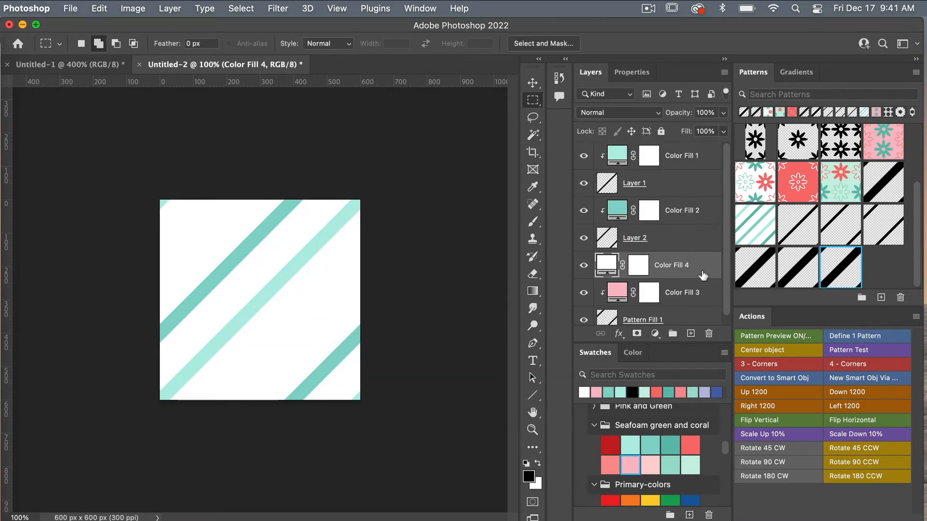
{"action": "scroll", "coordinate": [669, 266], "scroll_direction": "down", "scroll_amount": 1}
{"action": "left_click", "coordinate": [684, 291]}
{"action": "left_click", "coordinate": [682, 310], "text": "shift"}
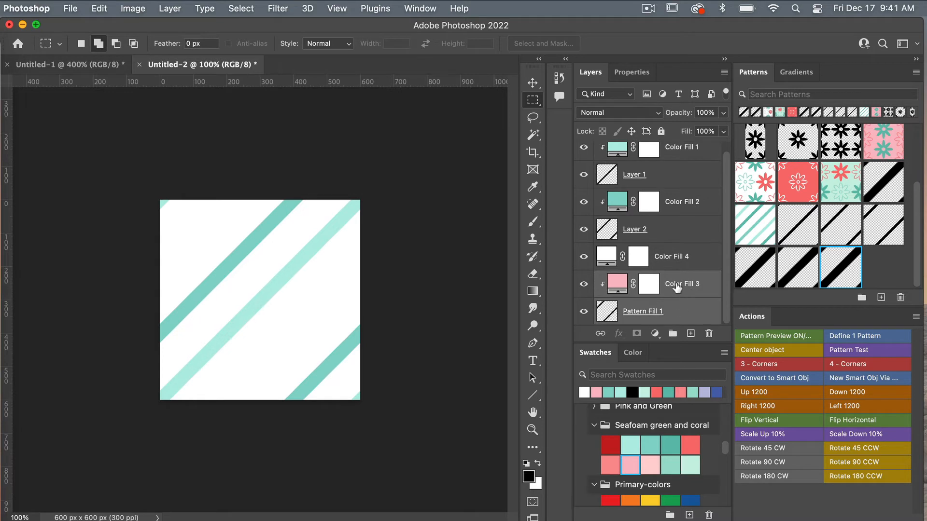
Move the pink stripe layers above Color Fill 4 so the white fill sits at the bottom.
{"action": "left_click_drag", "start_coordinate": [678, 288], "coordinate": [678, 253]}
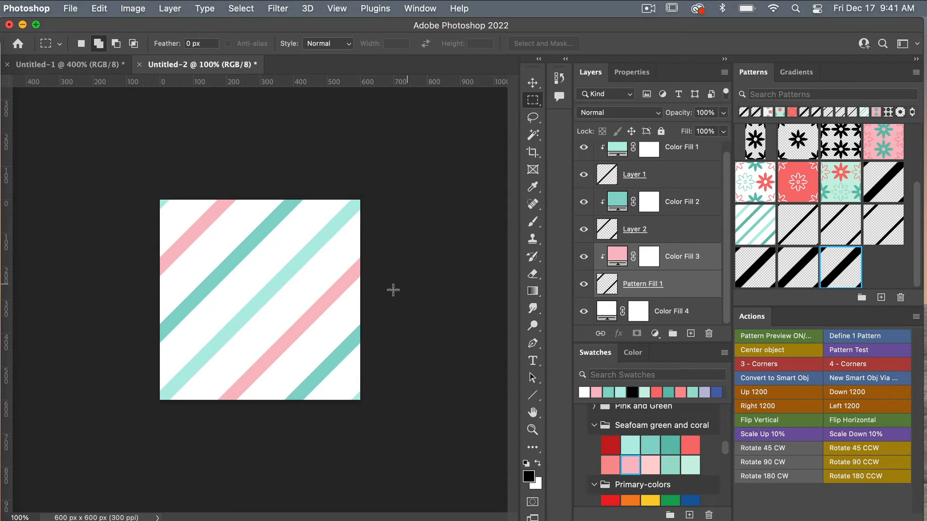
{"action": "scroll", "coordinate": [684, 198], "scroll_direction": "up", "scroll_amount": 1}
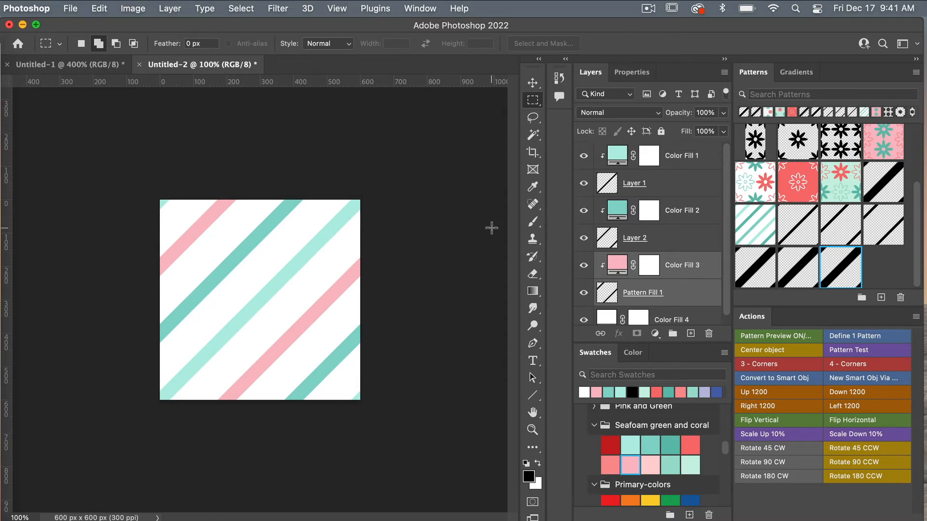
Hide all colour, stripe and white background layers in the tile.
{"action": "left_click", "coordinate": [583, 155]}
{"action": "left_click", "coordinate": [583, 211]}
{"action": "left_click", "coordinate": [583, 265]}
{"action": "scroll", "coordinate": [600, 275], "scroll_direction": "down", "scroll_amount": 1}
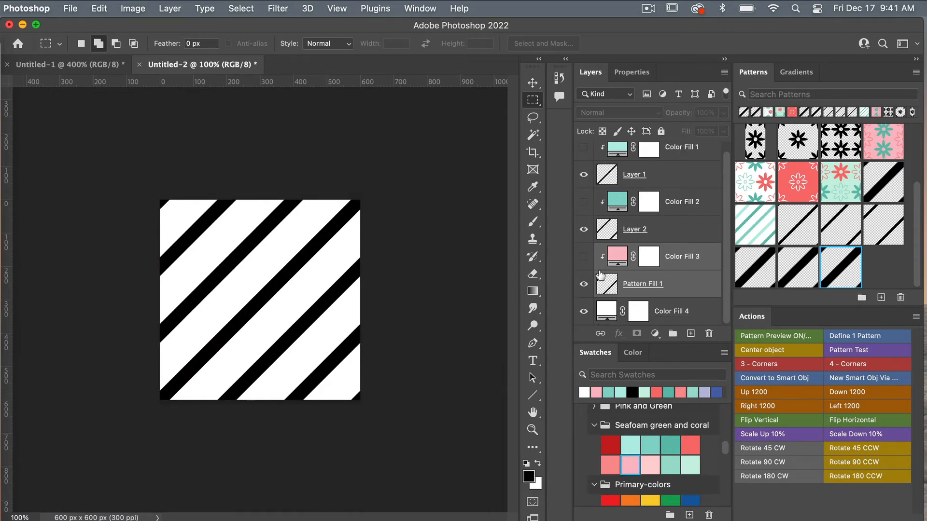
{"action": "scroll", "coordinate": [600, 275], "scroll_direction": "up", "scroll_amount": 1}
{"action": "left_click", "coordinate": [584, 238]}
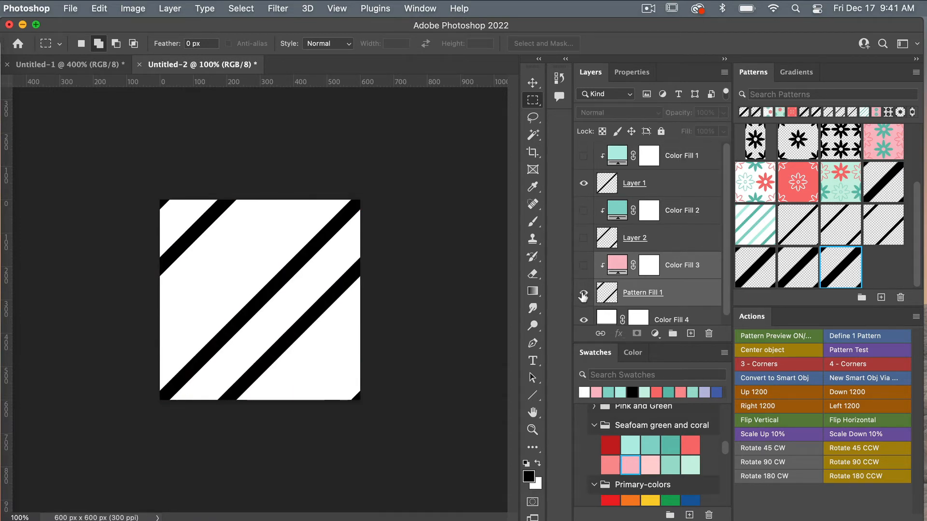
{"action": "left_click", "coordinate": [584, 292]}
{"action": "left_click", "coordinate": [583, 319]}
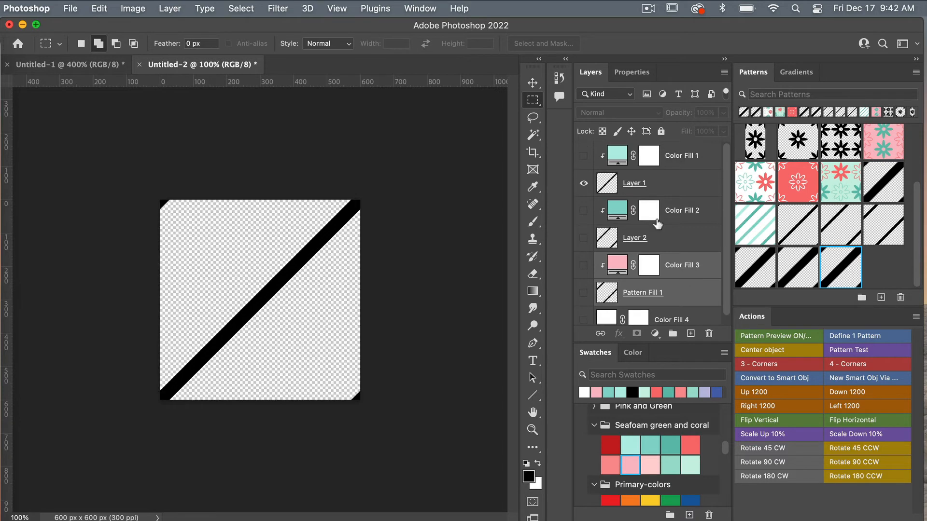
Define patterns from Layer 1, Layer 2 and Pattern Fill 1, showing each alone in turn.
{"action": "left_click", "coordinate": [606, 189]}
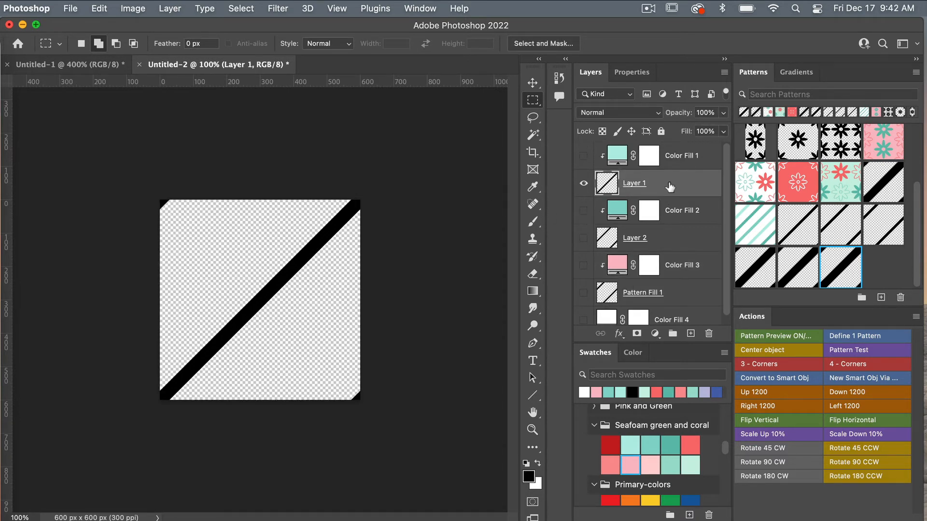
{"action": "left_click", "coordinate": [845, 336]}
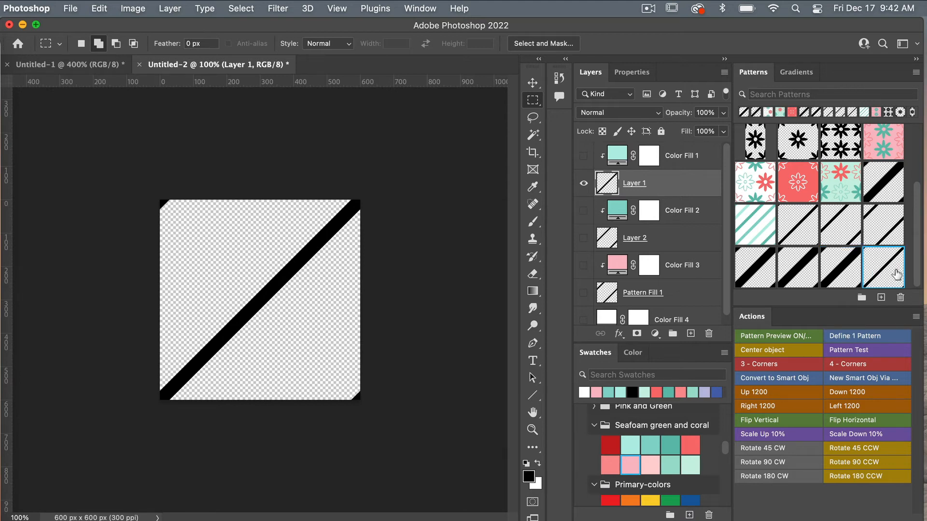
{"action": "left_click", "coordinate": [584, 183]}
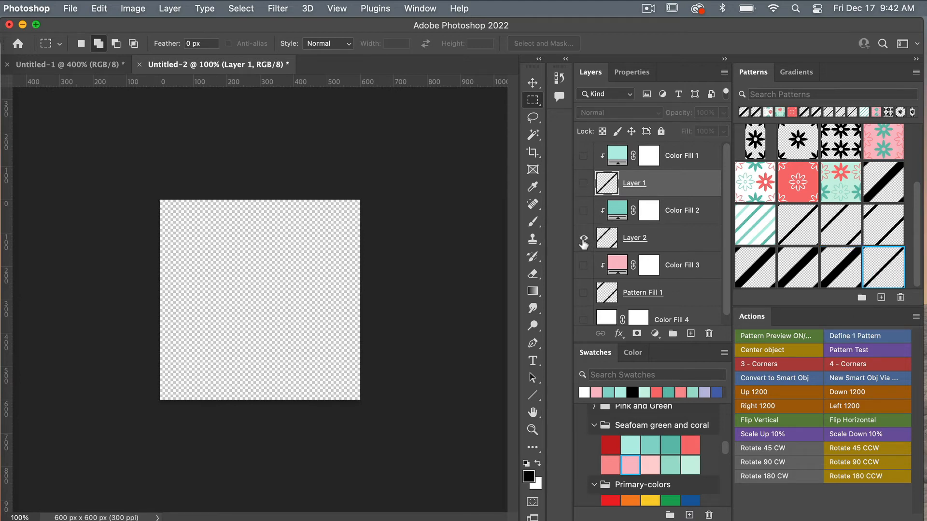
{"action": "left_click", "coordinate": [584, 238]}
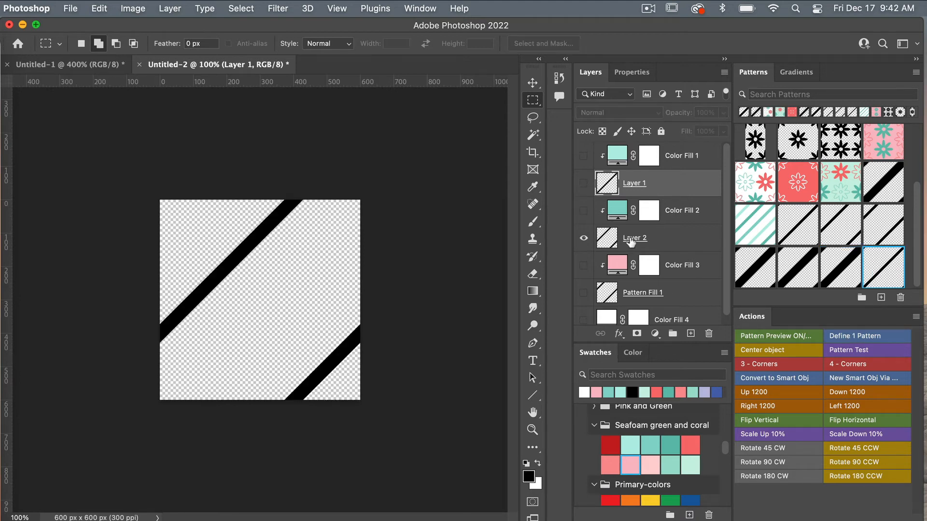
{"action": "left_click", "coordinate": [853, 339]}
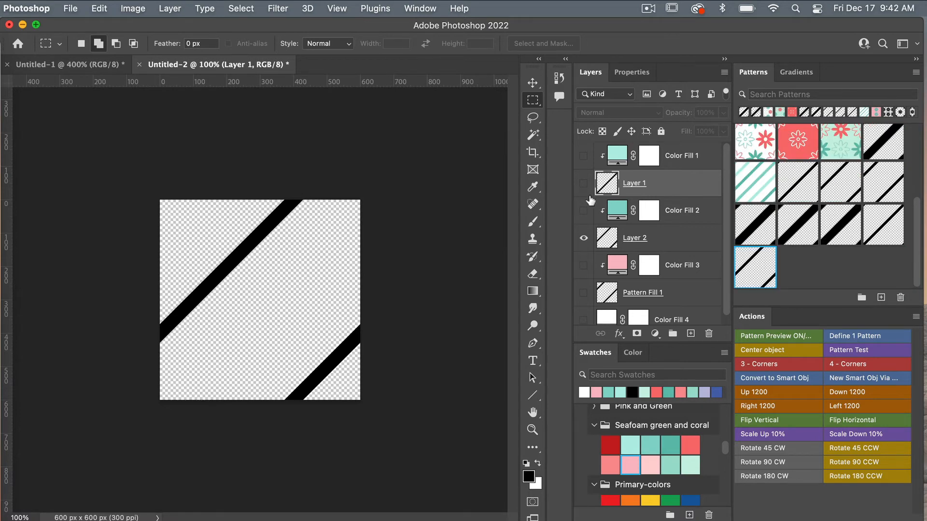
{"action": "left_click", "coordinate": [583, 238]}
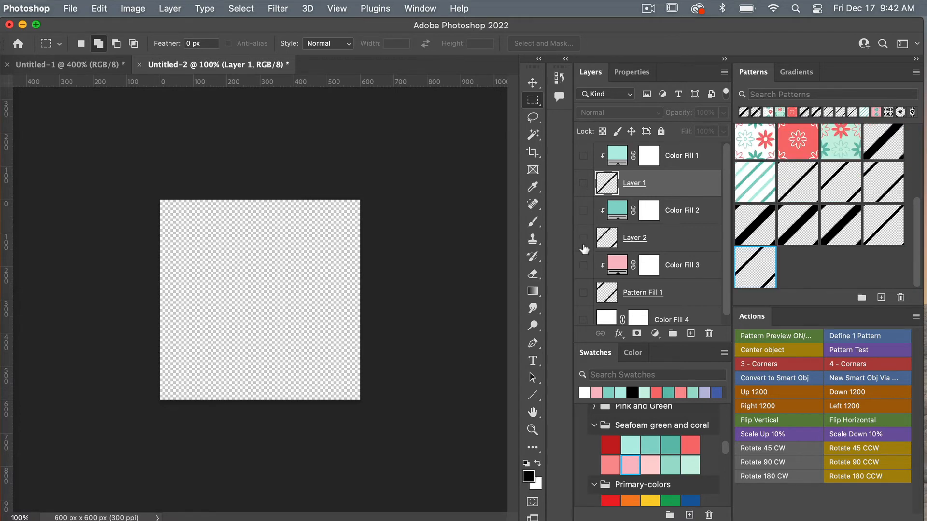
{"action": "left_click", "coordinate": [583, 299]}
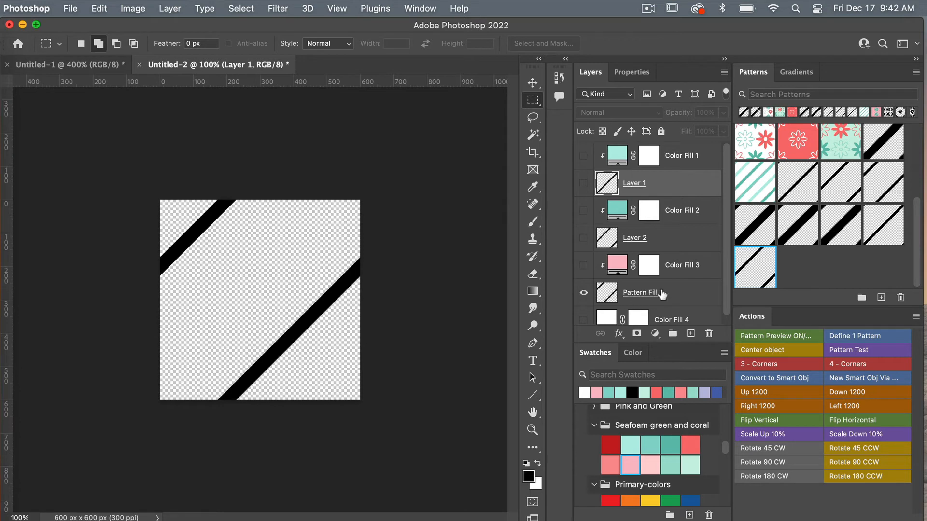
{"action": "left_click", "coordinate": [844, 338]}
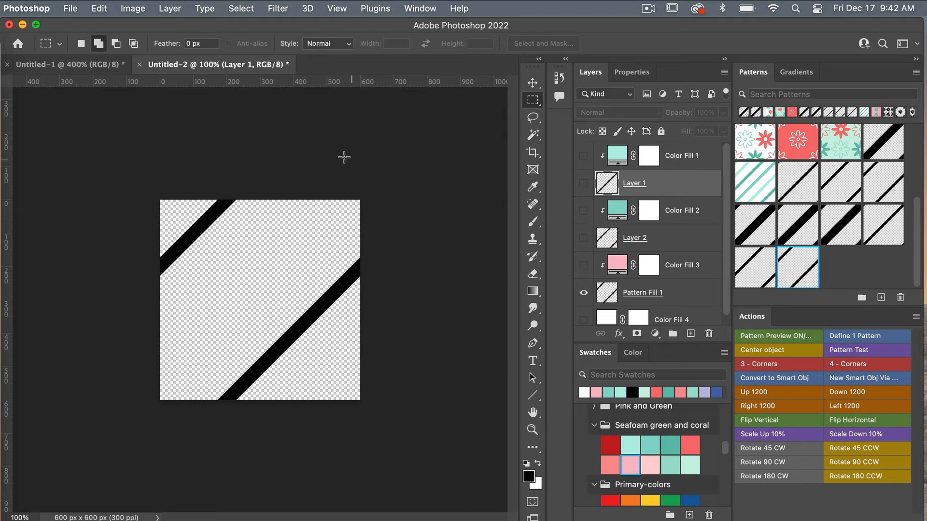
Create Untitled-3 from the 3600 × 3600 px, 300 ppi preset with Artboards enabled.
{"action": "left_click", "coordinate": [70, 9]}
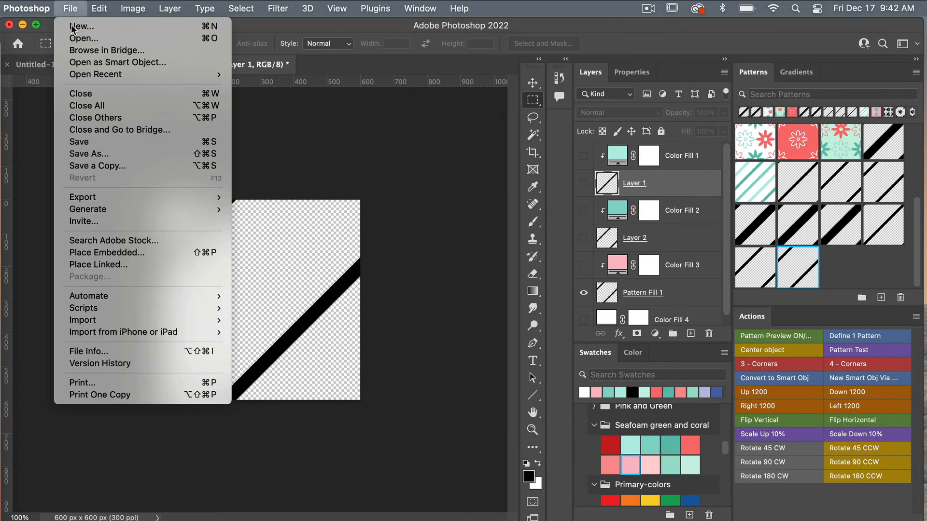
{"action": "left_click", "coordinate": [71, 25]}
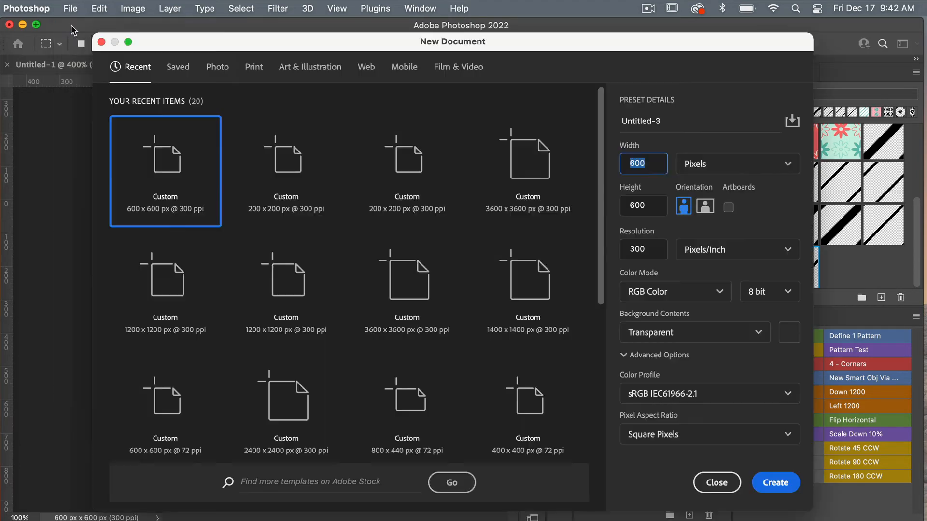
{"action": "left_click", "coordinate": [542, 155]}
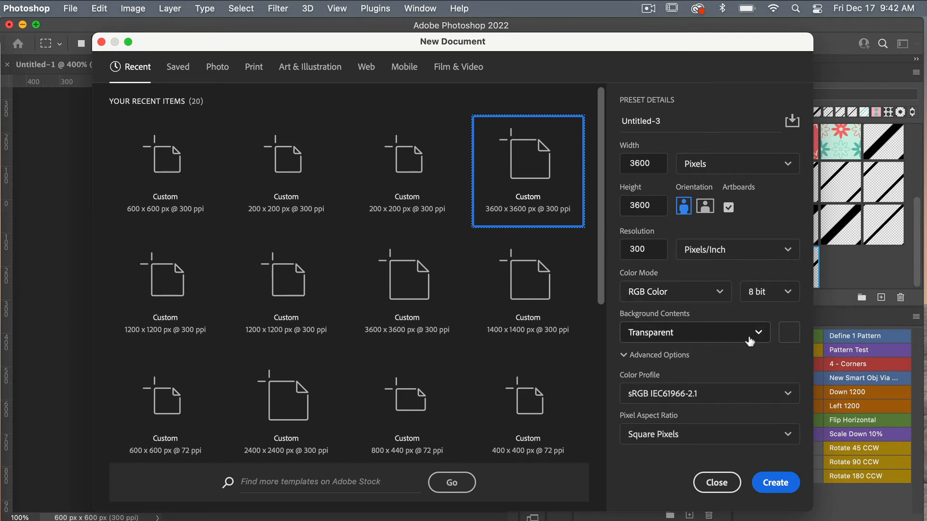
{"action": "left_click", "coordinate": [774, 482]}
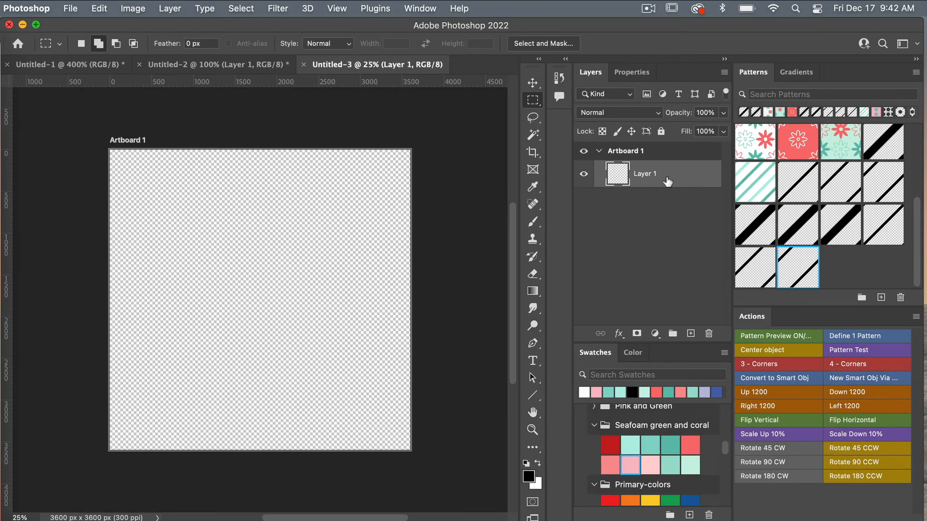
Run the Pattern Test action and swap Pattern Fill 1's dots for the black diagonal stripe pattern.
{"action": "left_click", "coordinate": [854, 350]}
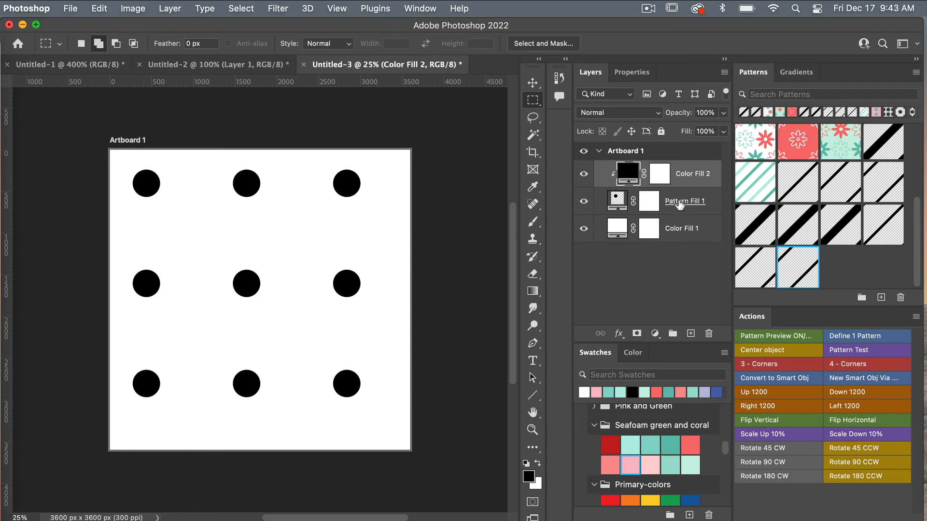
{"action": "left_click", "coordinate": [681, 208]}
{"action": "left_click_drag", "start_coordinate": [843, 234], "coordinate": [842, 223]}
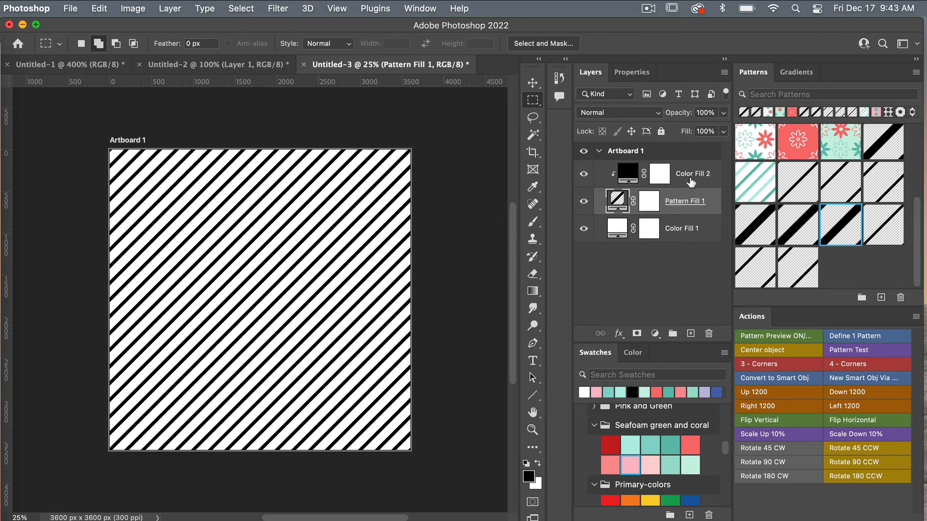
Duplicate the Color Fill 2 and Pattern Fill 1 pair twice to make three stripe sets.
{"action": "left_click", "coordinate": [688, 176], "text": "shift"}
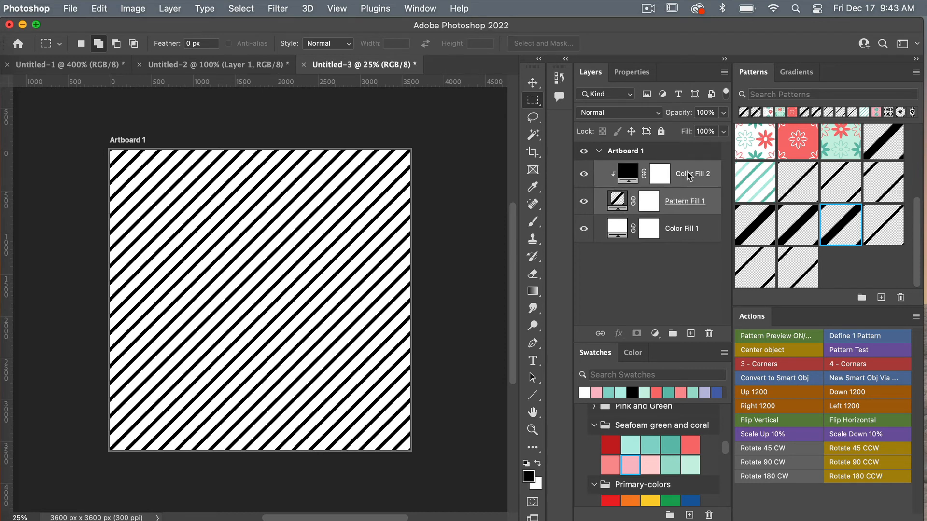
{"action": "key", "text": "super+j"}
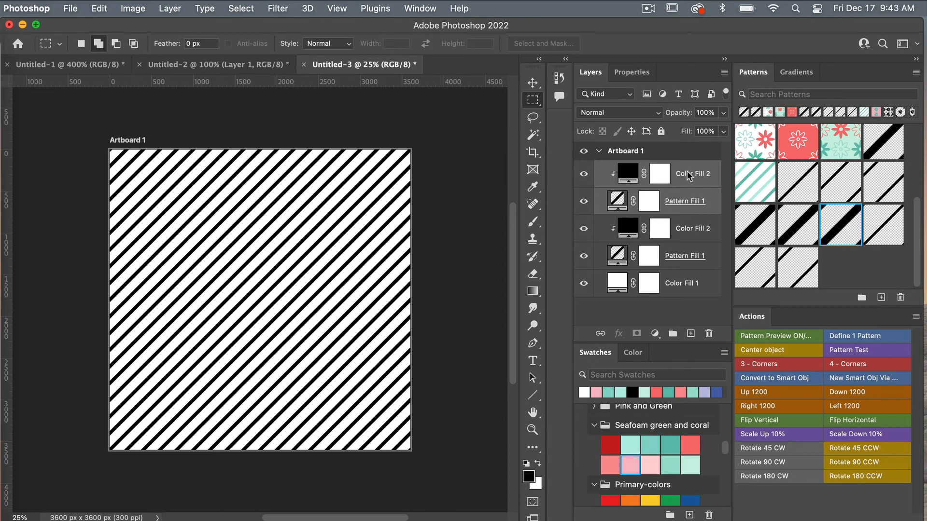
{"action": "key", "text": "super+j"}
Give the top, middle and bottom Pattern Fill 1 layers each a different offset stripe pattern.
{"action": "left_click", "coordinate": [684, 203]}
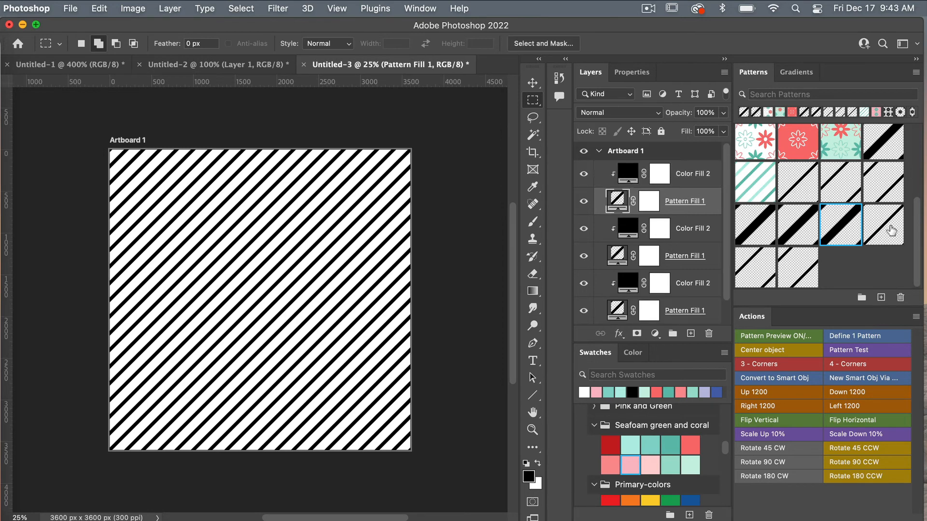
{"action": "left_click", "coordinate": [888, 228]}
{"action": "scroll", "coordinate": [688, 243], "scroll_direction": "down", "scroll_amount": 2}
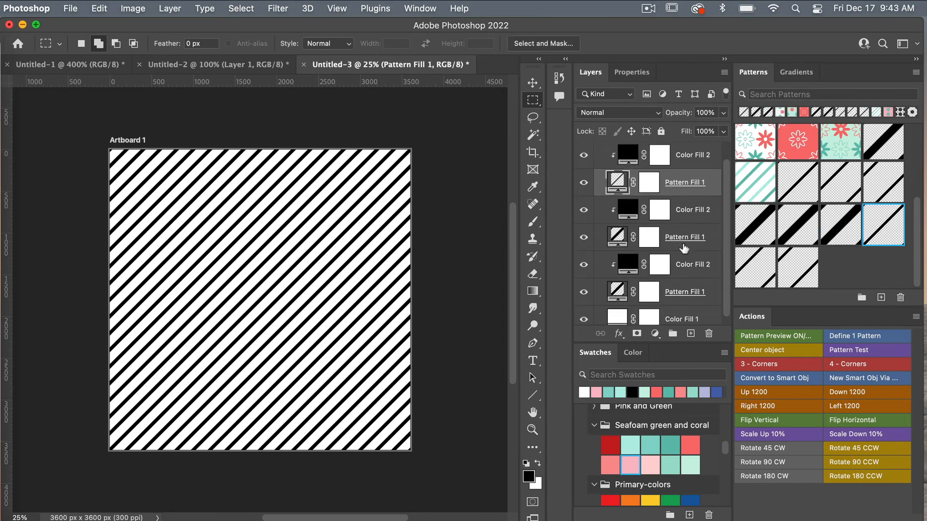
{"action": "left_click", "coordinate": [695, 240]}
{"action": "left_click", "coordinate": [758, 272]}
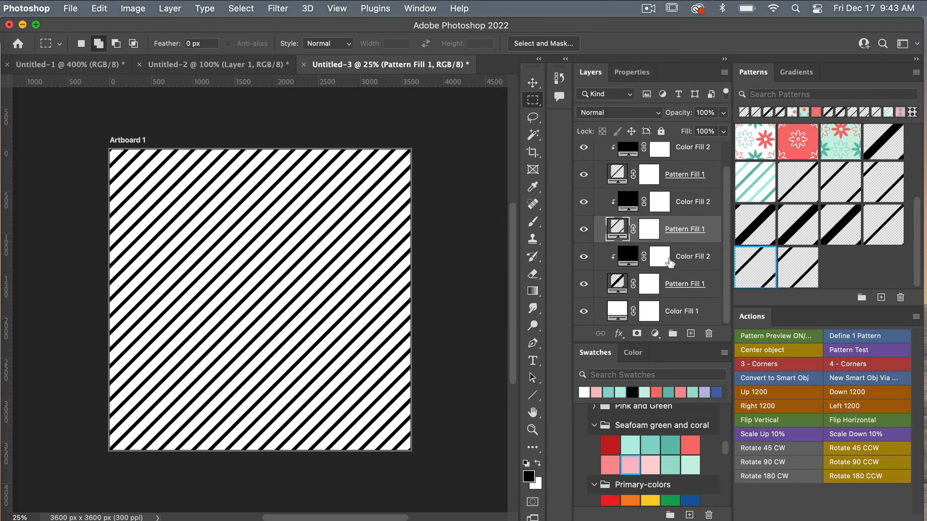
{"action": "scroll", "coordinate": [668, 264], "scroll_direction": "down", "scroll_amount": 1}
{"action": "left_click", "coordinate": [672, 287]}
{"action": "left_click", "coordinate": [794, 267]}
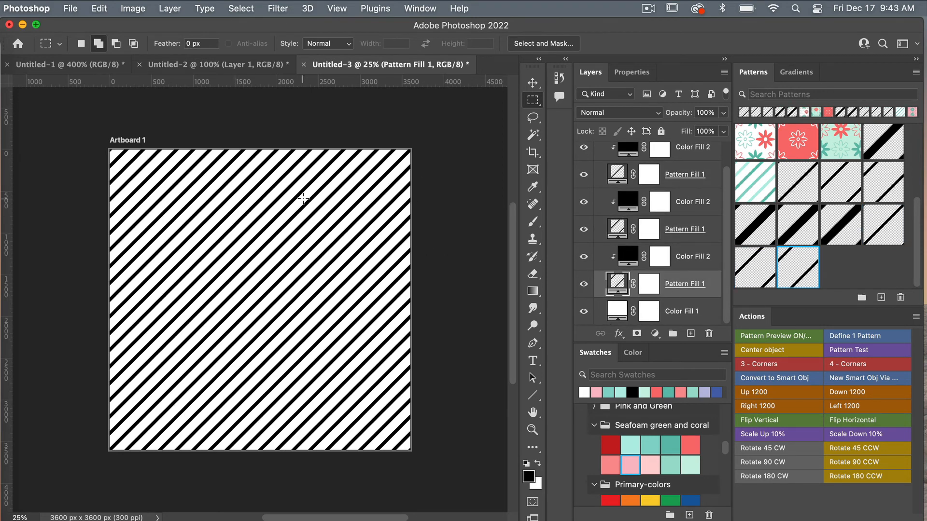
{"action": "scroll", "coordinate": [642, 192], "scroll_direction": "up", "scroll_amount": 3}
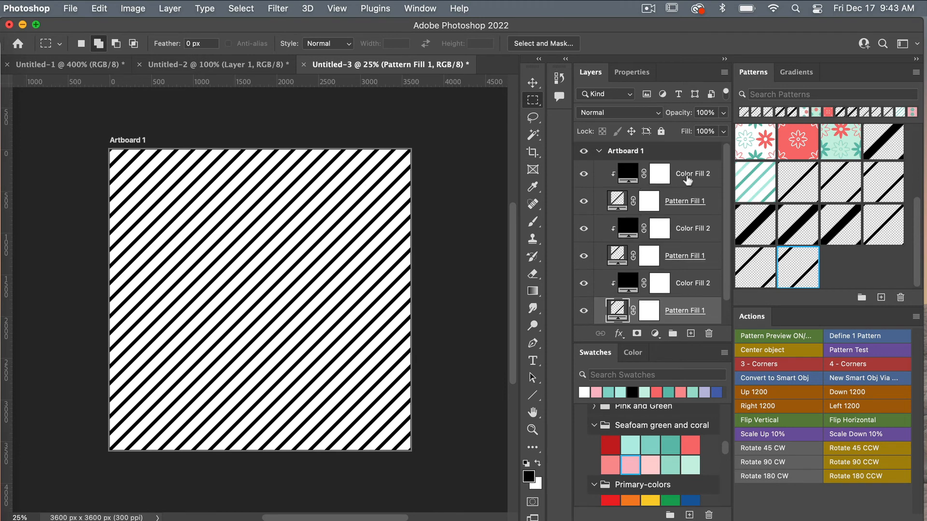
{"action": "left_click", "coordinate": [687, 180]}
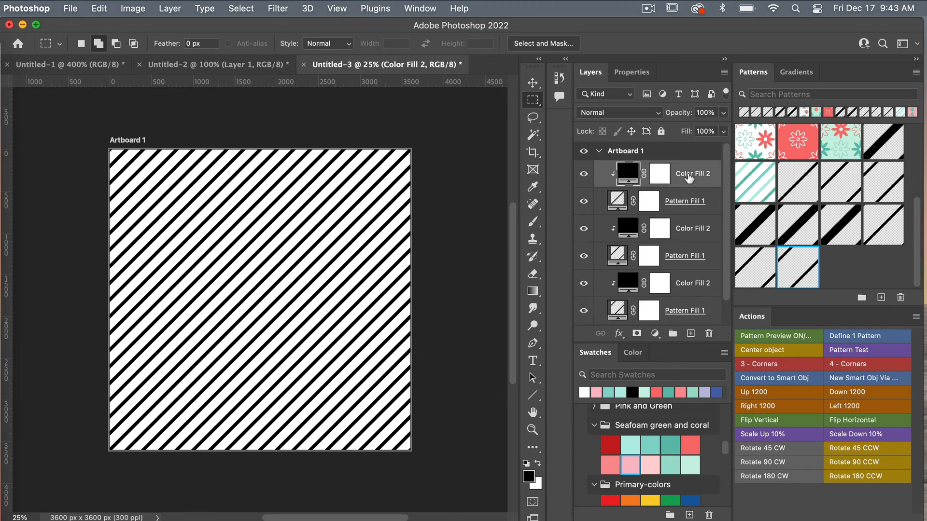
Recolour the three Color Fill 2 layers seafoam, darker teal and pink from the Swatches panel.
{"action": "left_click", "coordinate": [651, 441]}
{"action": "left_click", "coordinate": [693, 238]}
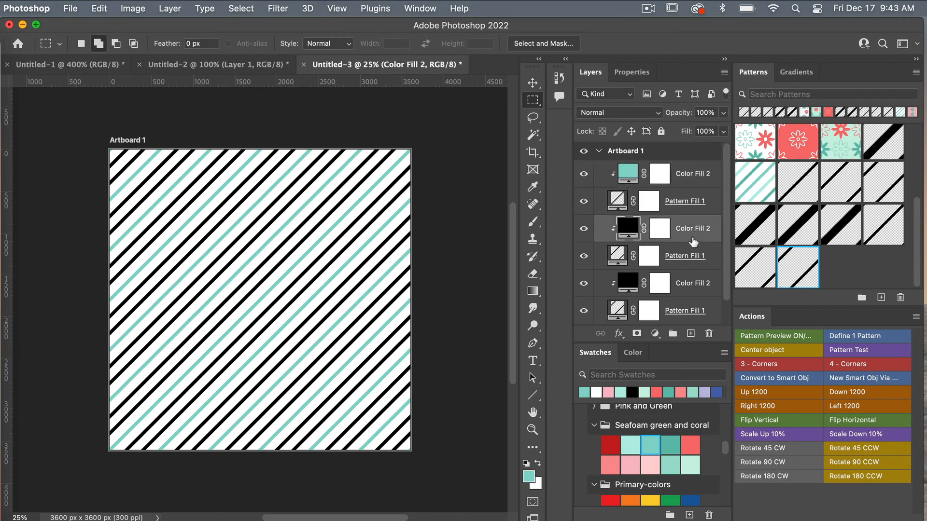
{"action": "left_click", "coordinate": [670, 445]}
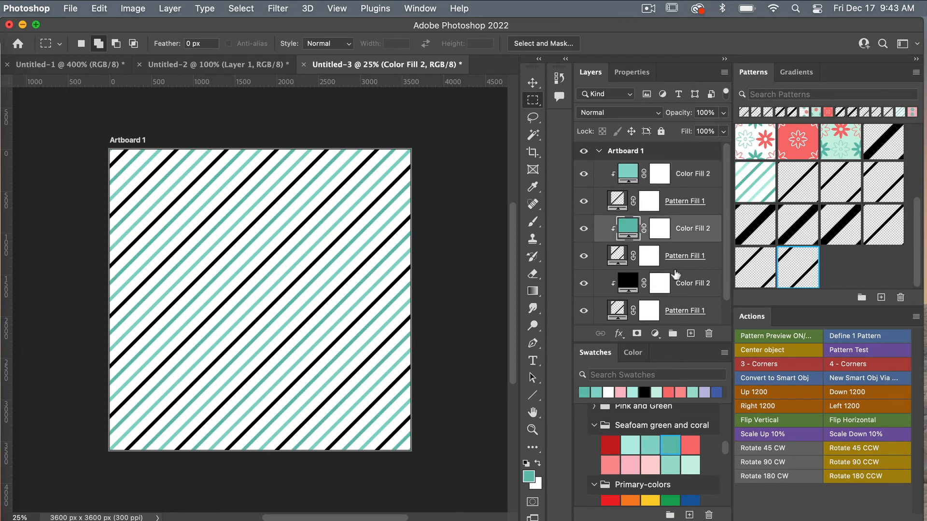
{"action": "scroll", "coordinate": [698, 256], "scroll_direction": "down", "scroll_amount": 2}
{"action": "left_click", "coordinate": [699, 257]}
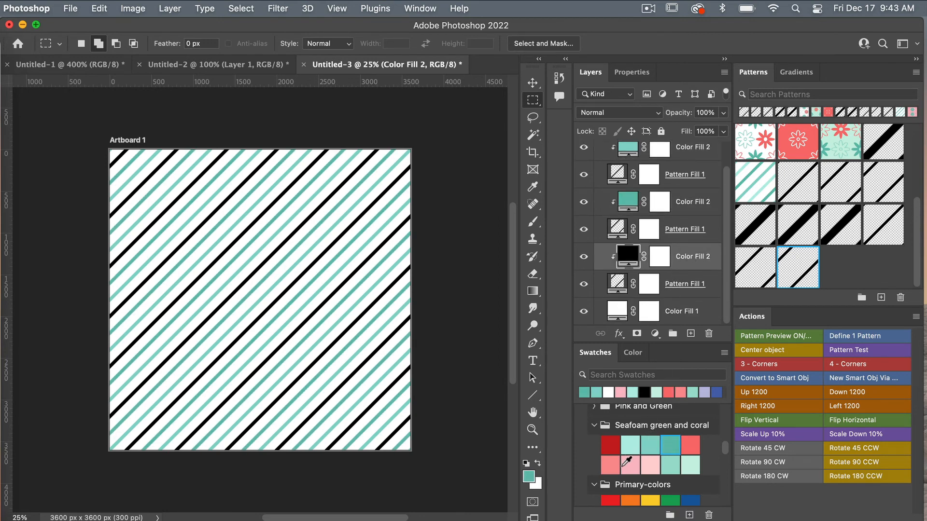
{"action": "left_click", "coordinate": [629, 464]}
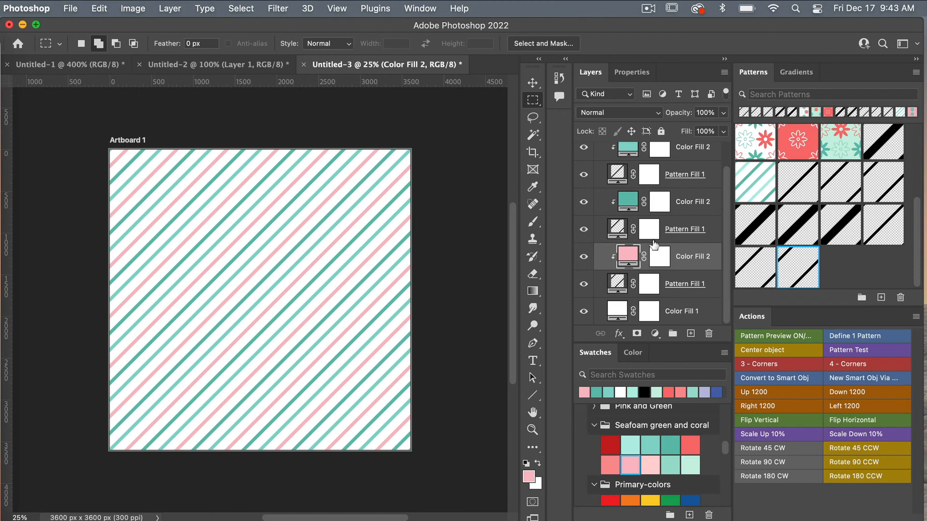
{"action": "scroll", "coordinate": [678, 279], "scroll_direction": "up", "scroll_amount": 1}
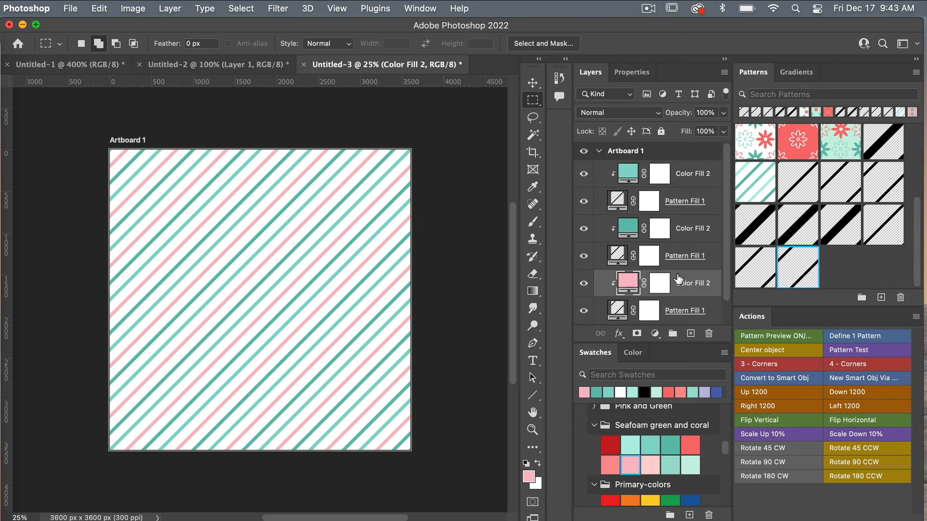
{"action": "scroll", "coordinate": [678, 279], "scroll_direction": "down", "scroll_amount": 1}
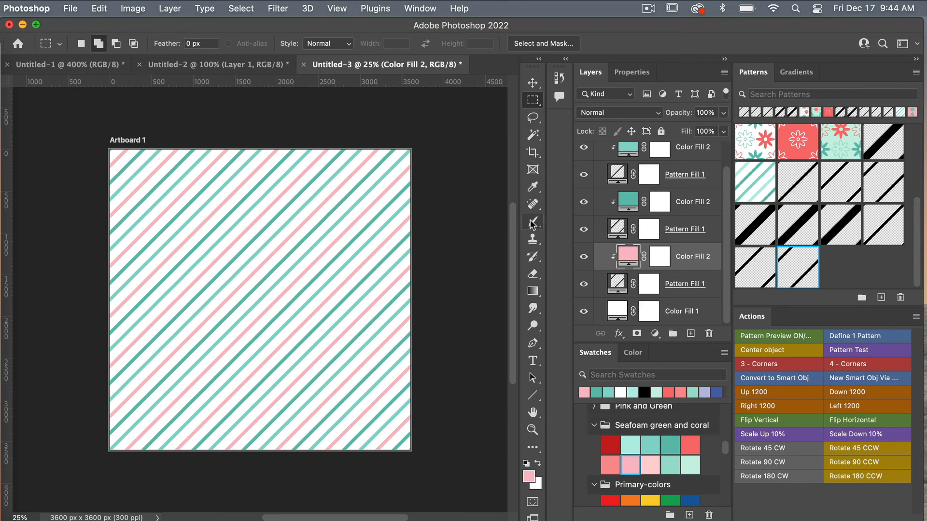
{"action": "left_click", "coordinate": [375, 68]}
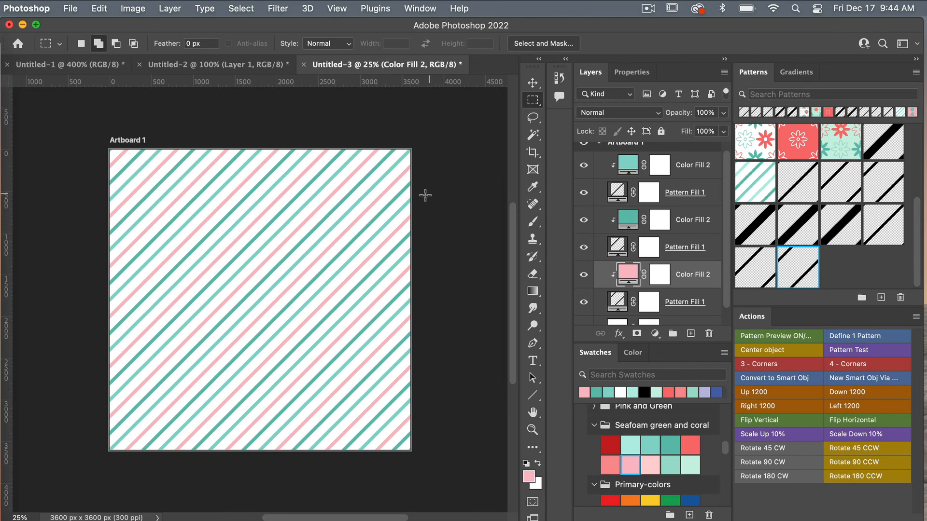
Make all stripe, colour and white background layers visible again in the Untitled-2 tile.
{"action": "left_click", "coordinate": [239, 66]}
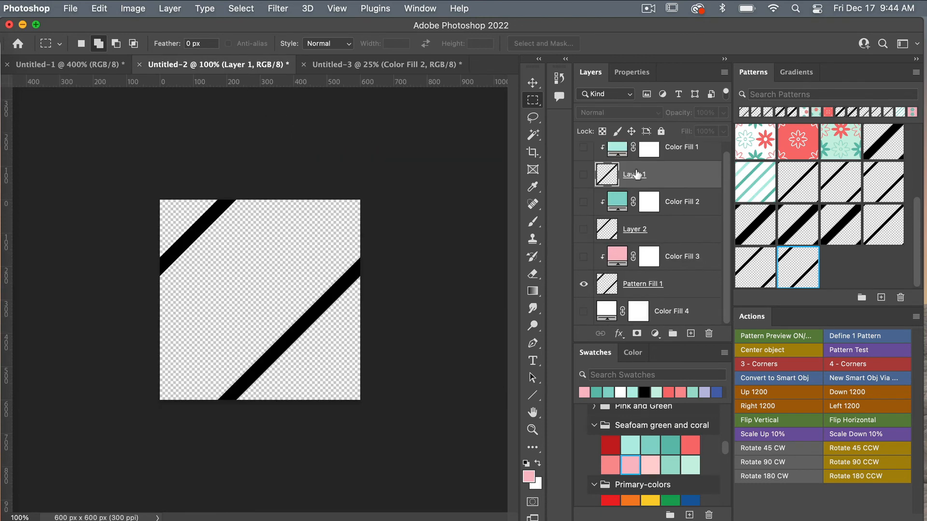
{"action": "left_click_drag", "start_coordinate": [583, 158], "coordinate": [583, 187]}
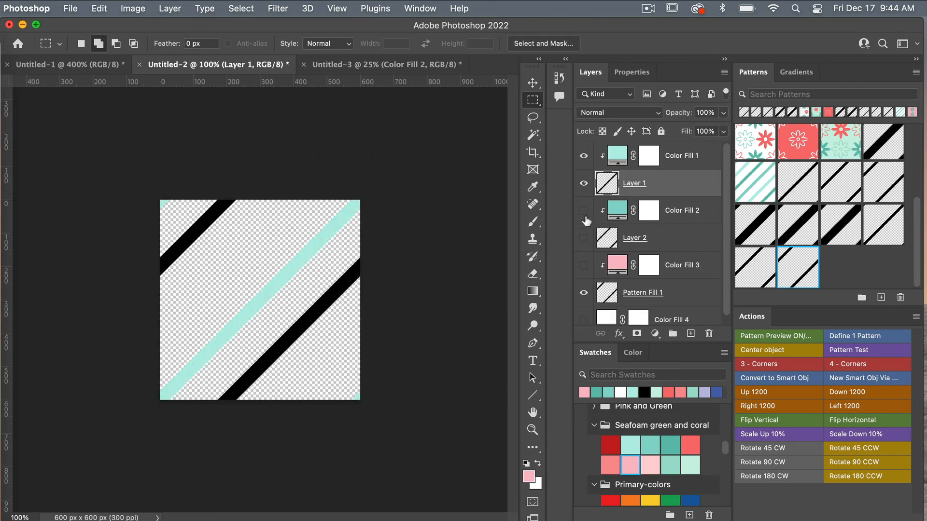
{"action": "left_click_drag", "start_coordinate": [584, 239], "coordinate": [584, 319]}
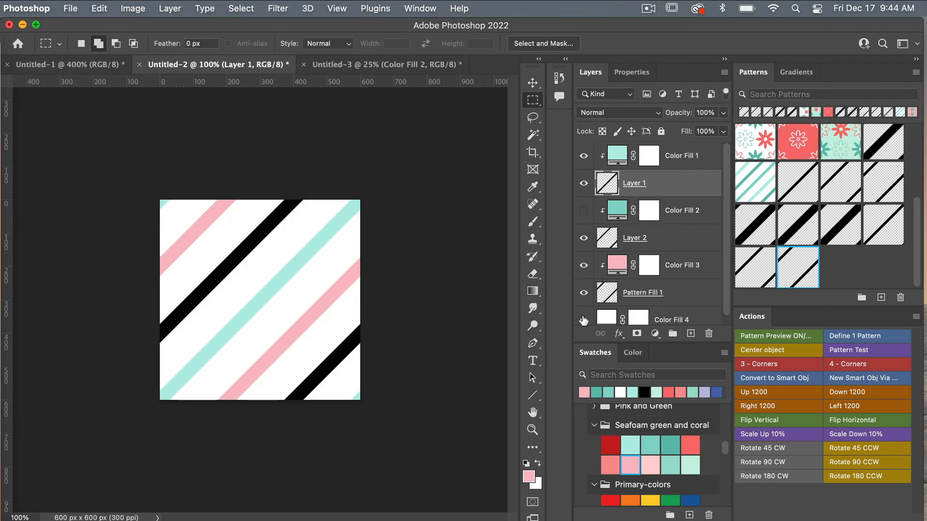
{"action": "scroll", "coordinate": [666, 245], "scroll_direction": "down", "scroll_amount": 1}
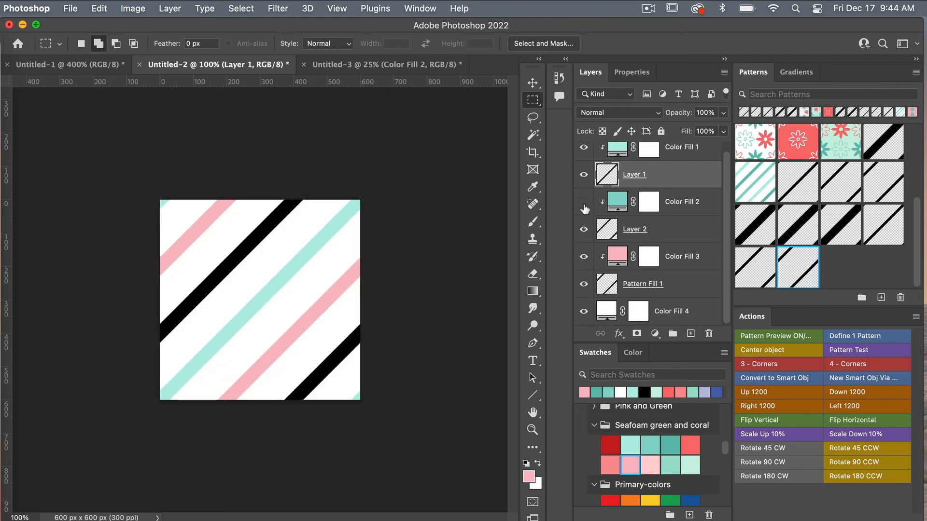
{"action": "left_click", "coordinate": [584, 203]}
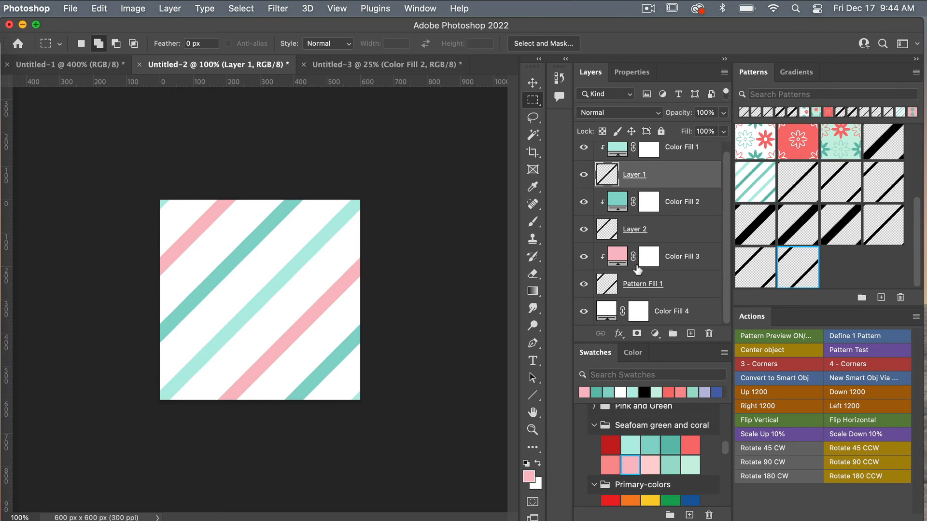
Return to the Untitled-3 artboard and review the finished seafoam, teal and pink stripes.
{"action": "left_click", "coordinate": [366, 72]}
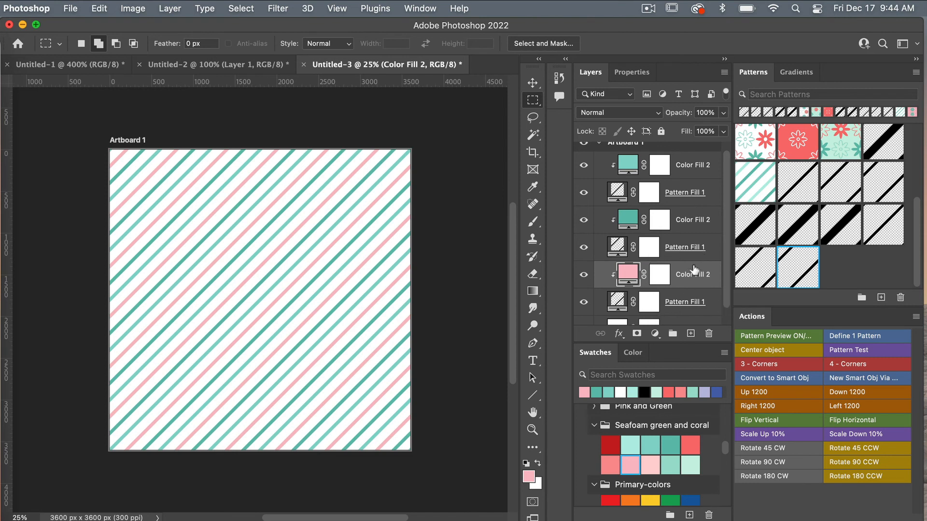
{"action": "scroll", "coordinate": [655, 296], "scroll_direction": "down", "scroll_amount": 1}
{"action": "scroll", "coordinate": [655, 285], "scroll_direction": "up", "scroll_amount": 2}
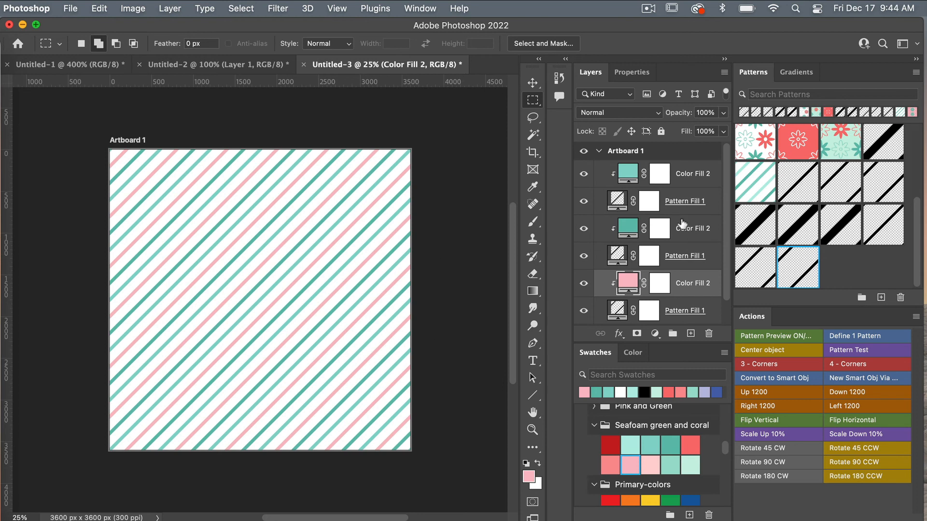
{"action": "scroll", "coordinate": [682, 223], "scroll_direction": "down", "scroll_amount": 1}
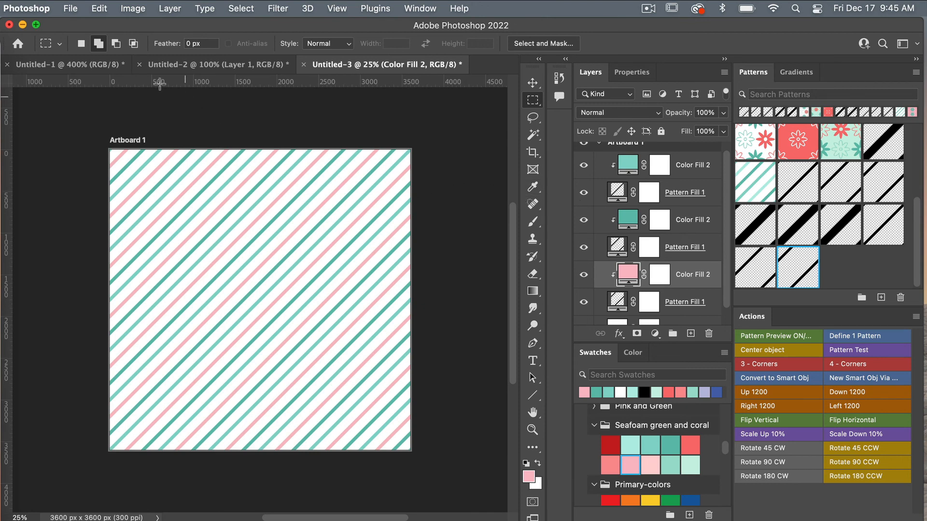
{"action": "left_click", "coordinate": [70, 9]}
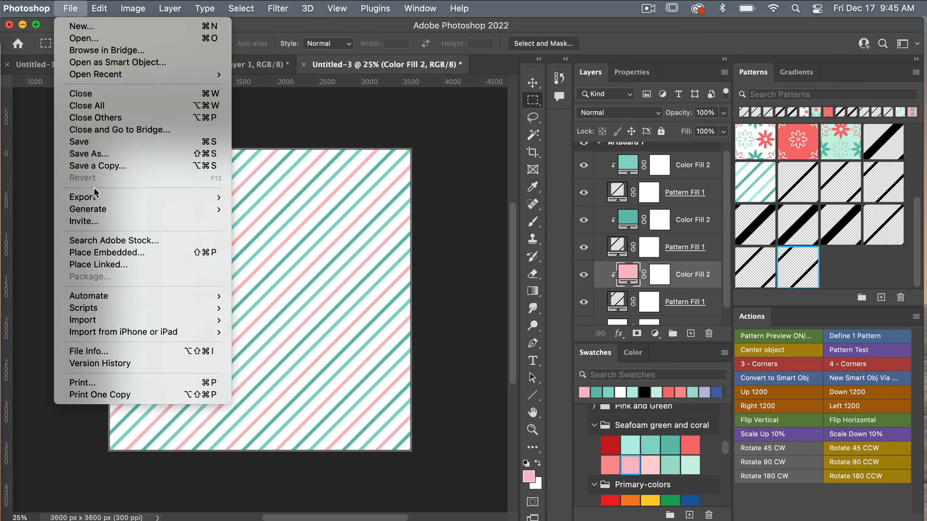
Export As Artboard 1 to a 3600×3600 JPG, Great quality, with embedded sRGB colour profile.
{"action": "mouse_move", "coordinate": [97, 198]}
{"action": "left_click", "coordinate": [257, 209]}
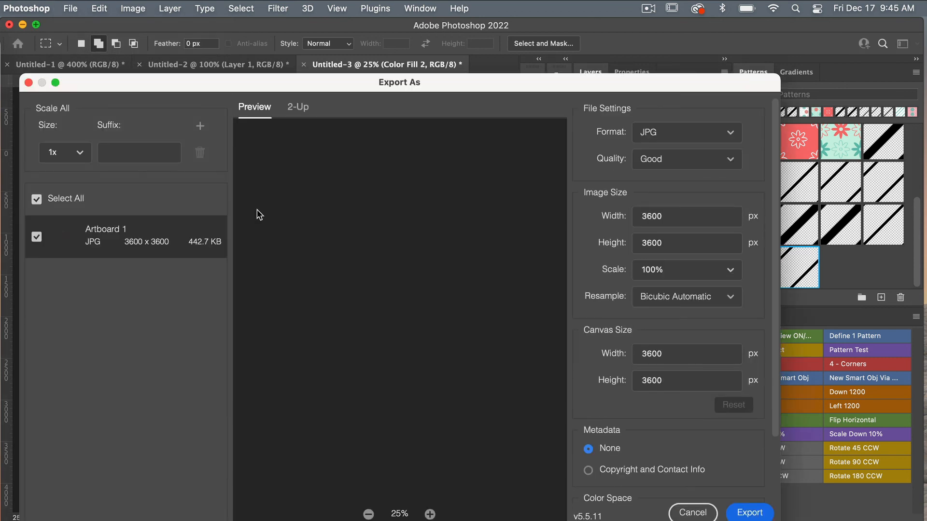
{"action": "left_click", "coordinate": [710, 133]}
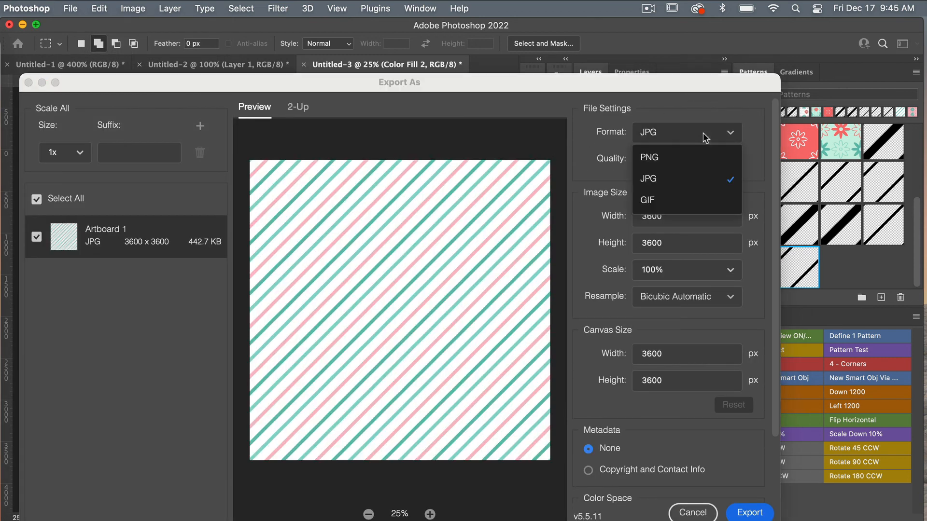
{"action": "left_click", "coordinate": [699, 178]}
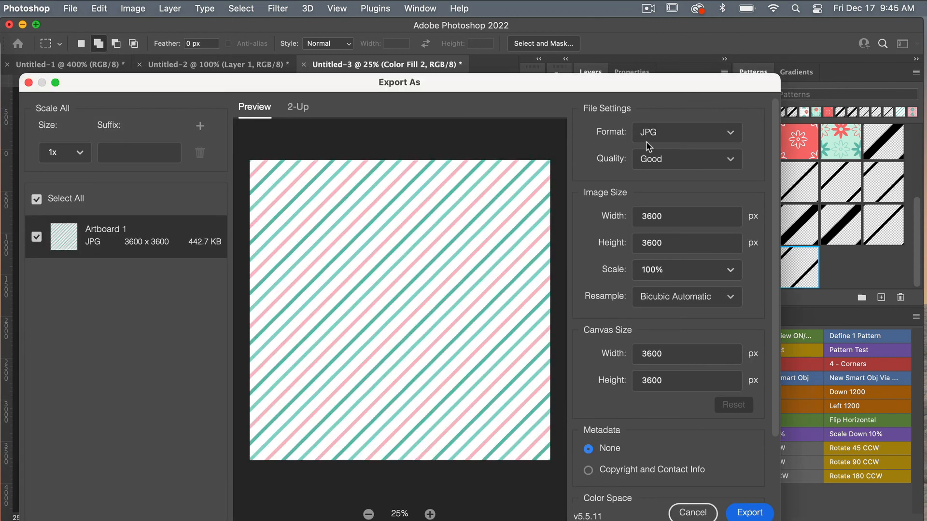
{"action": "left_click", "coordinate": [724, 164]}
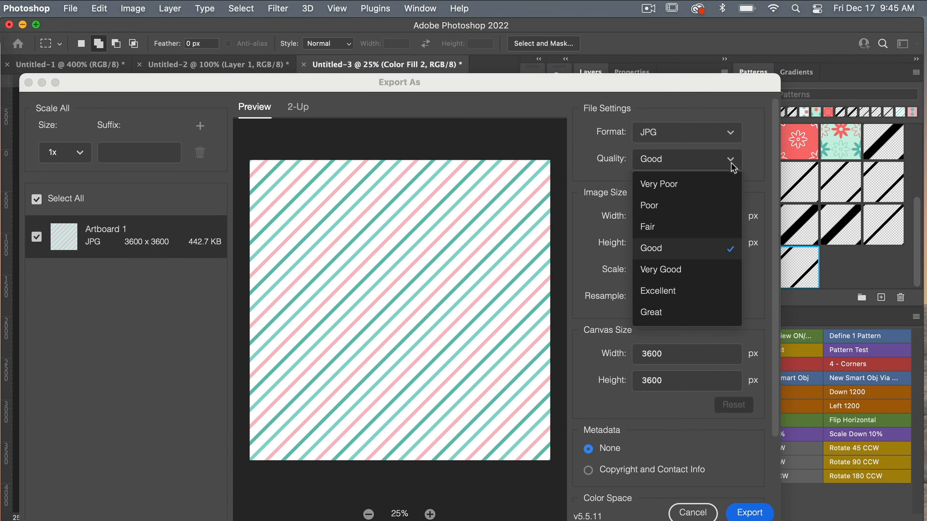
{"action": "left_click", "coordinate": [698, 312]}
{"action": "scroll", "coordinate": [743, 296], "scroll_direction": "down", "scroll_amount": 3}
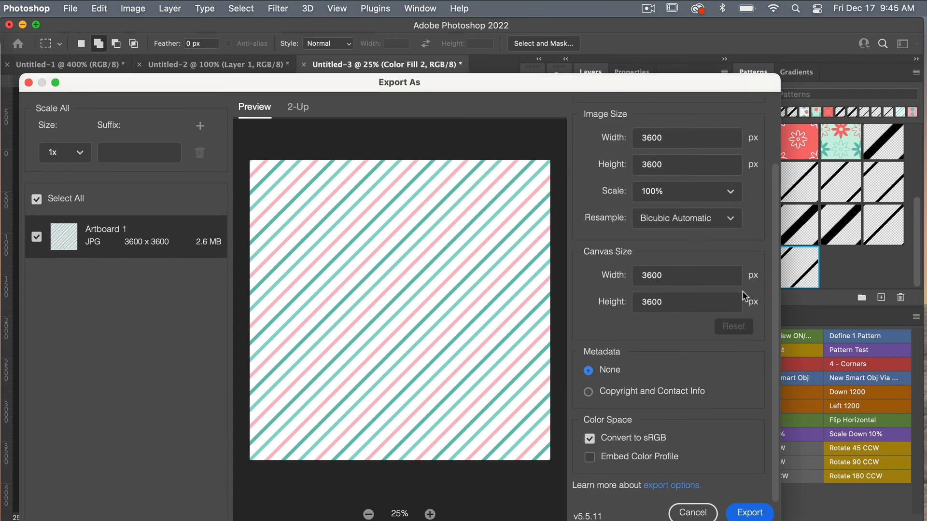
{"action": "left_click", "coordinate": [590, 457]}
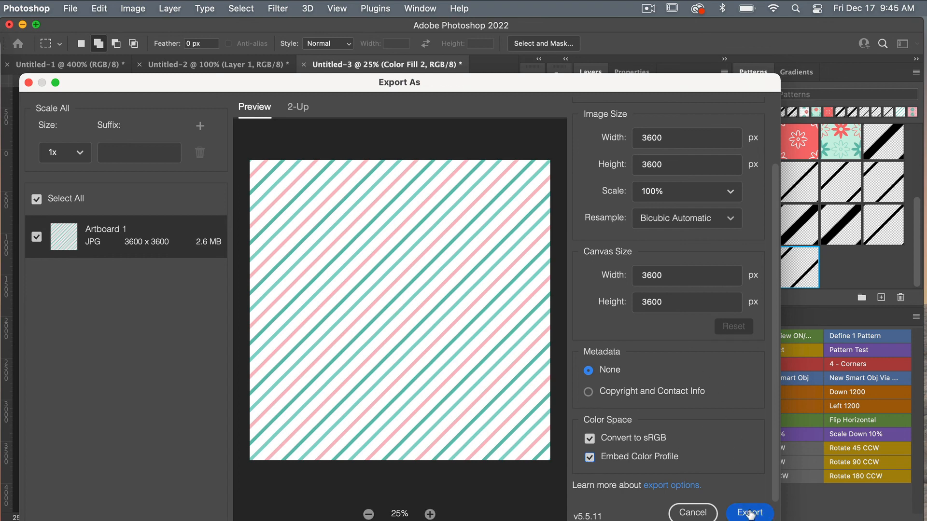
{"action": "left_click", "coordinate": [750, 514]}
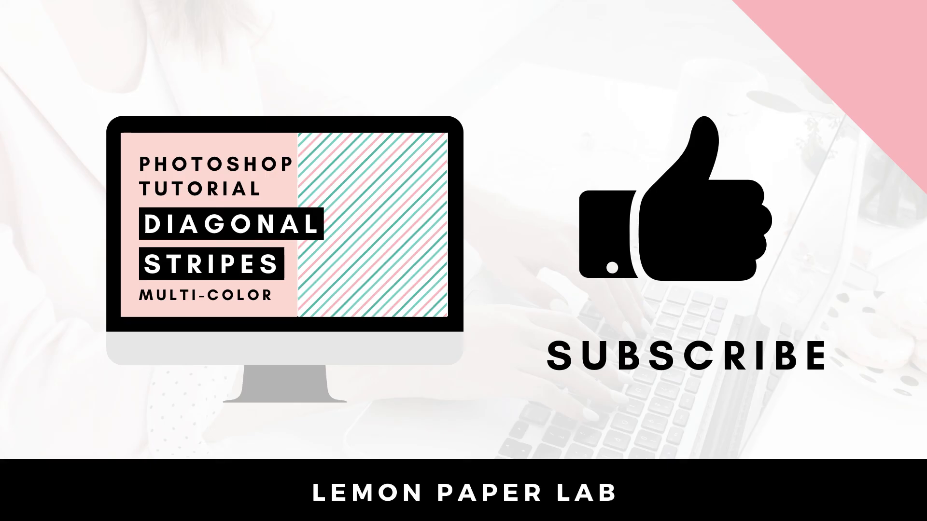